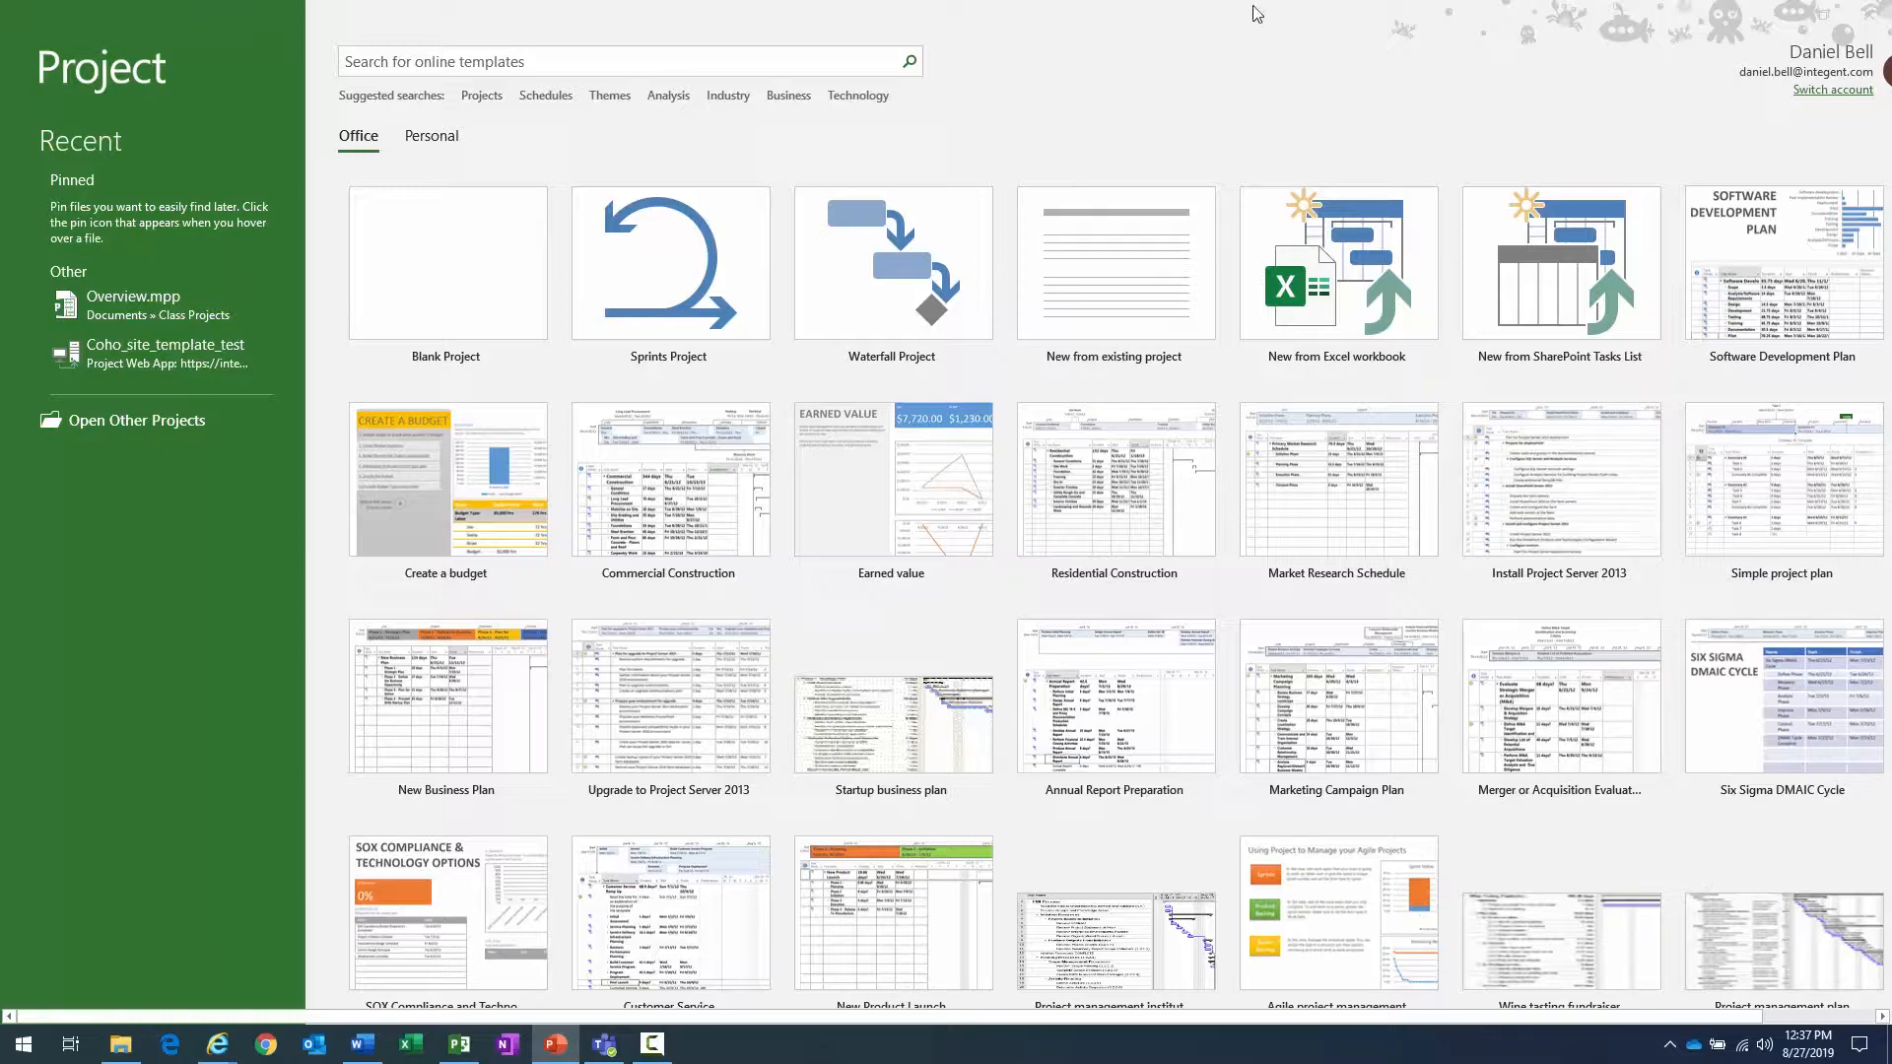
- Create a new blank project and select the empty rows of its task table
left_click(1023, 112)
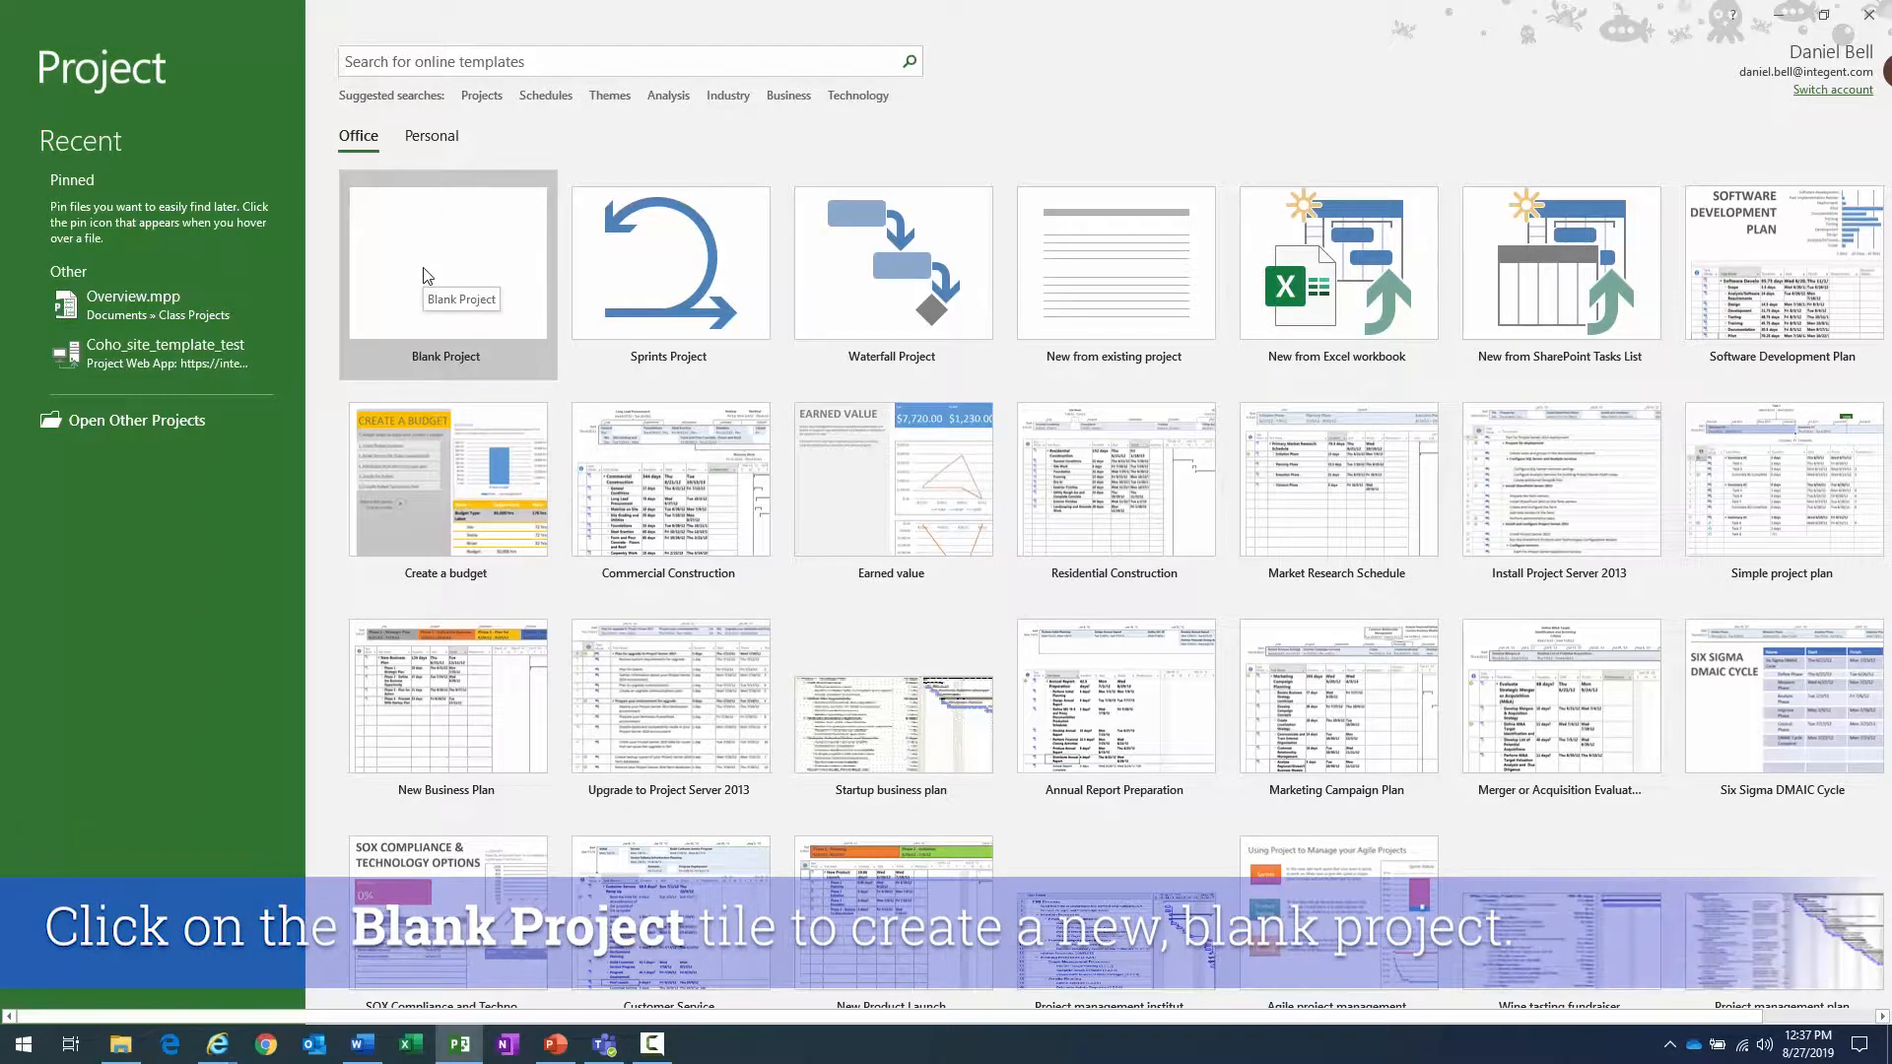
left_click(449, 259)
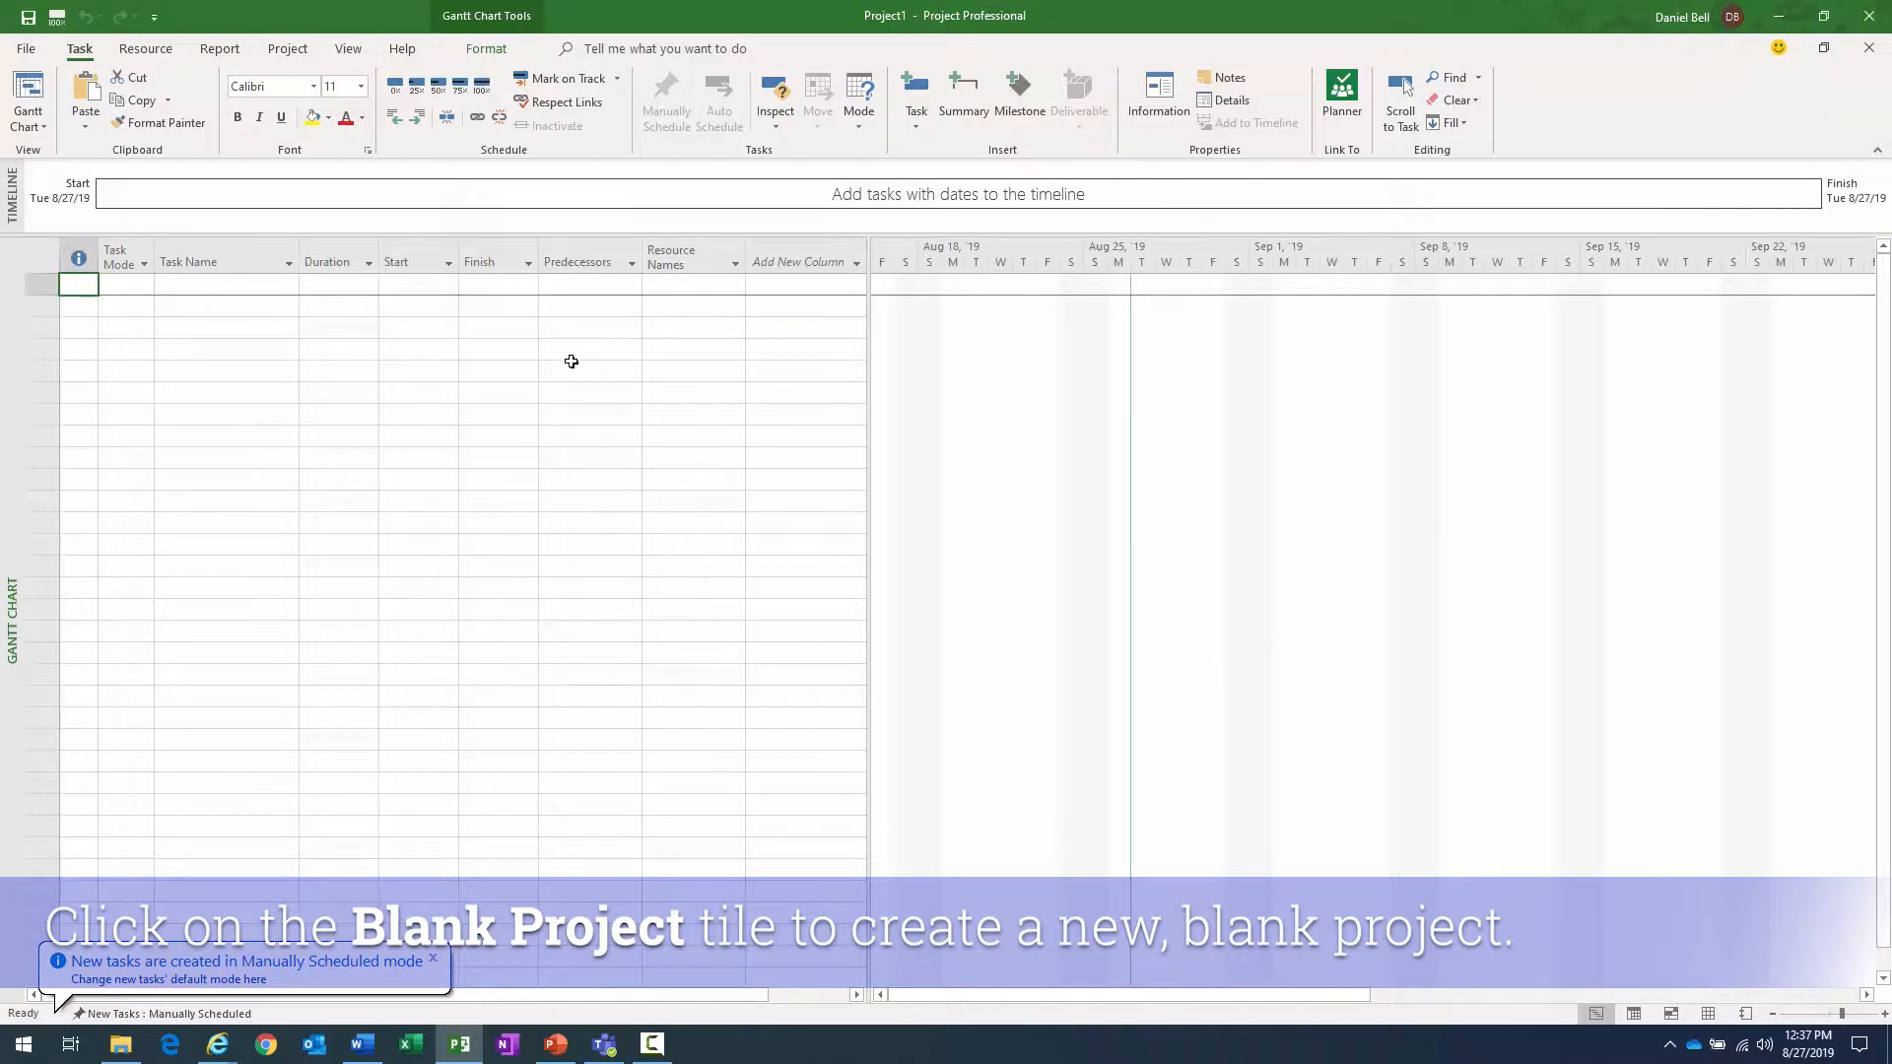
left_click_drag(81, 286, 811, 900)
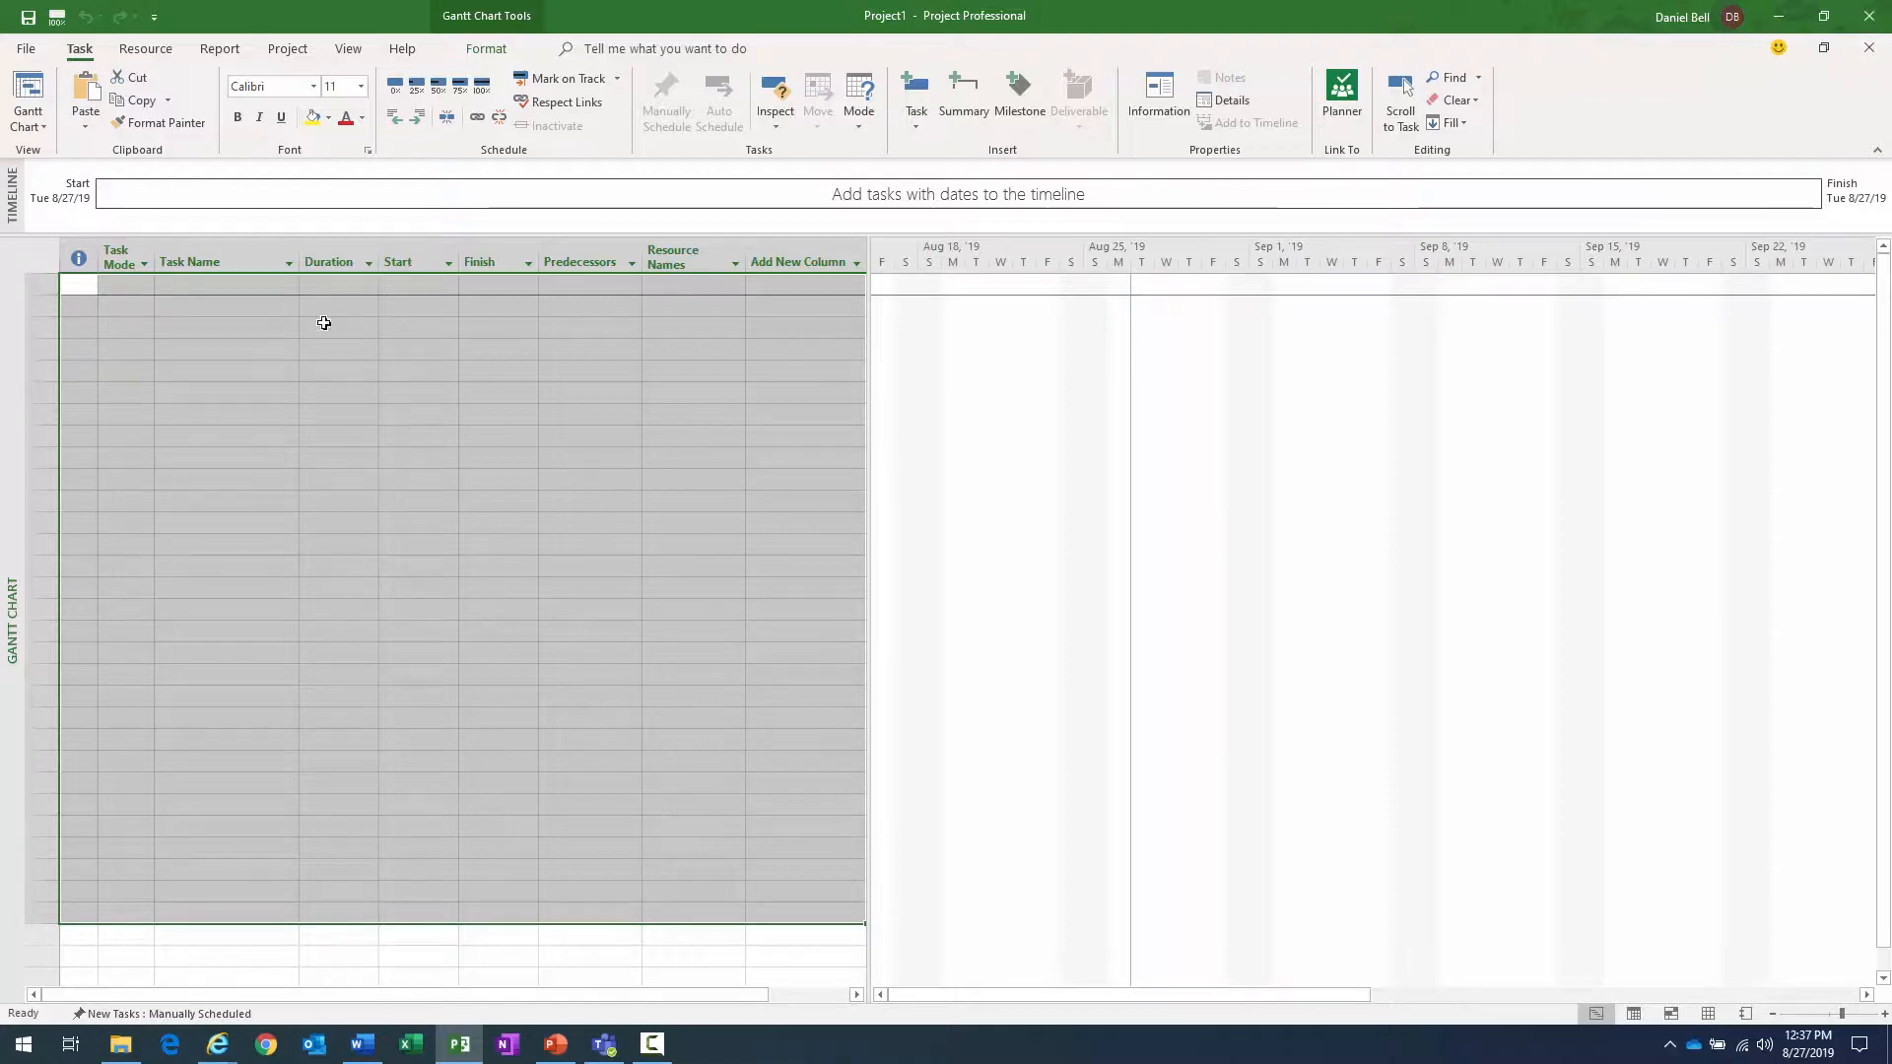
- Enter two tasks named Task 1 and Task 2 in the blank project, and close it without saving
left_click(194, 286)
type("Task 1")
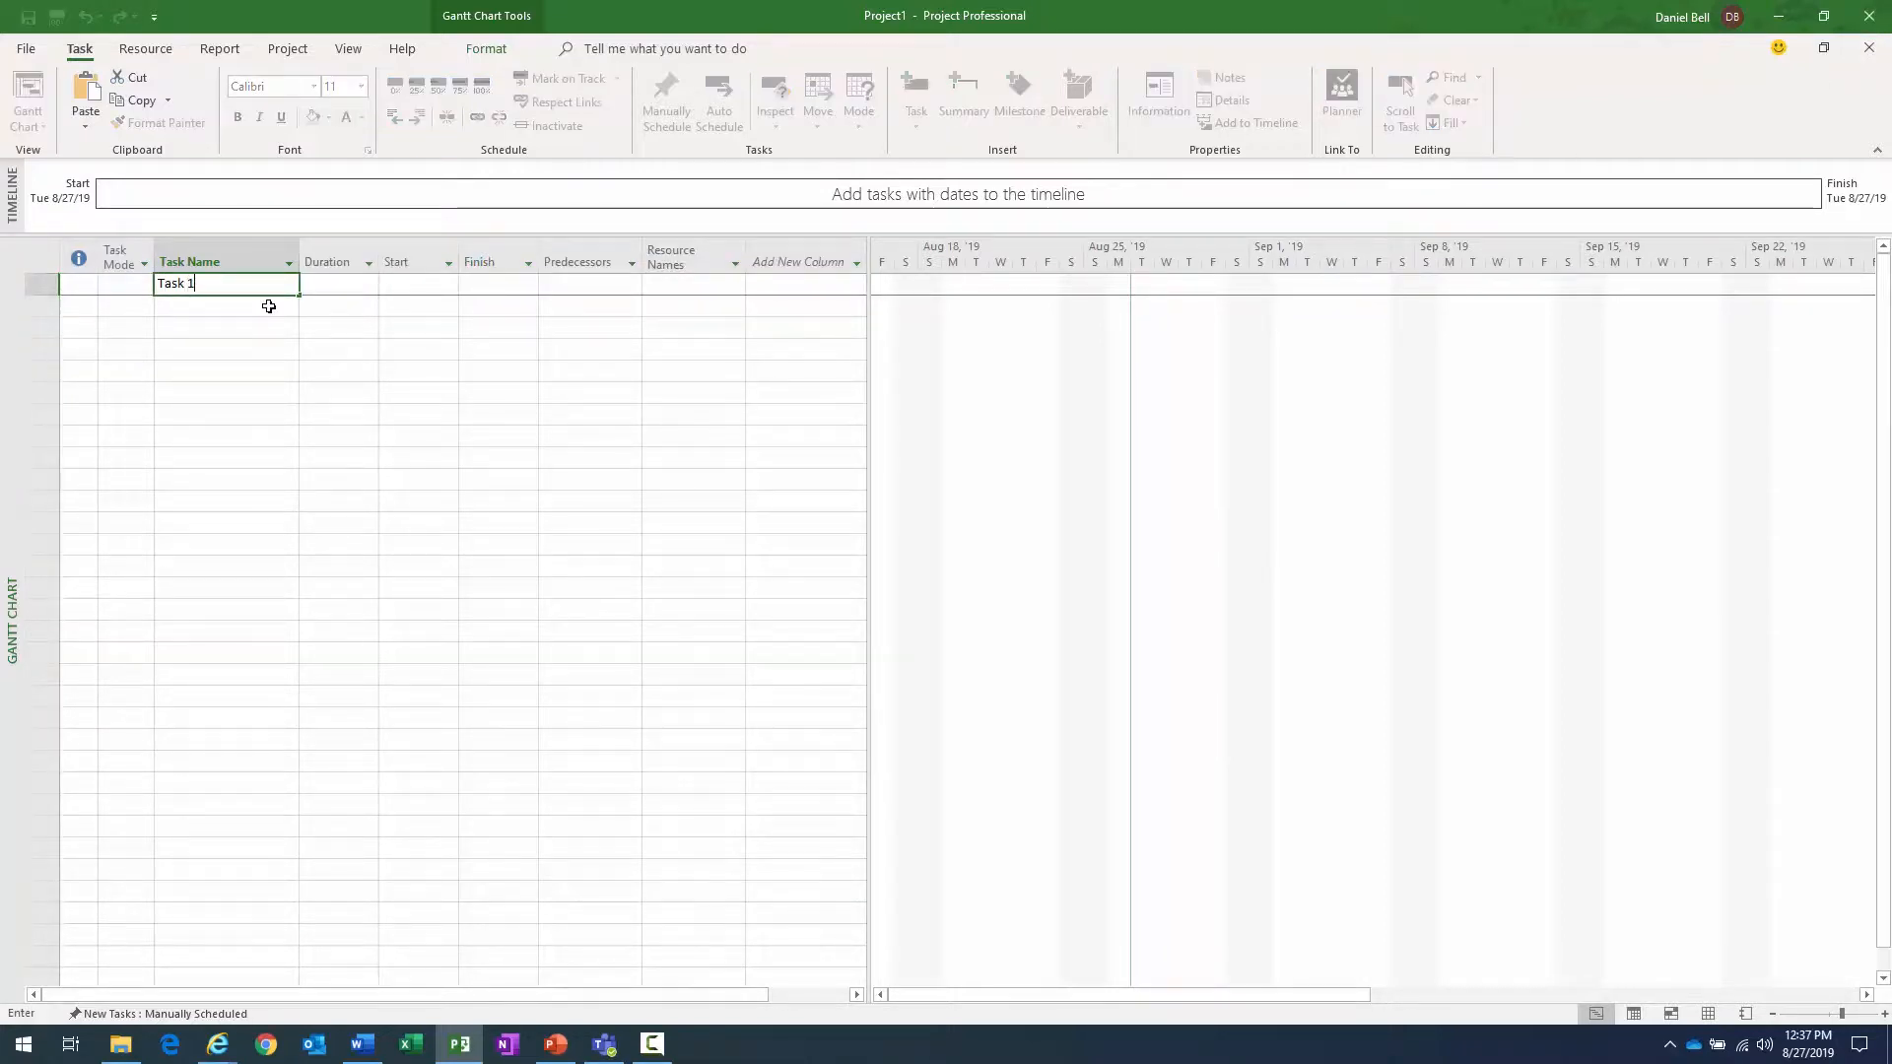
key("Return")
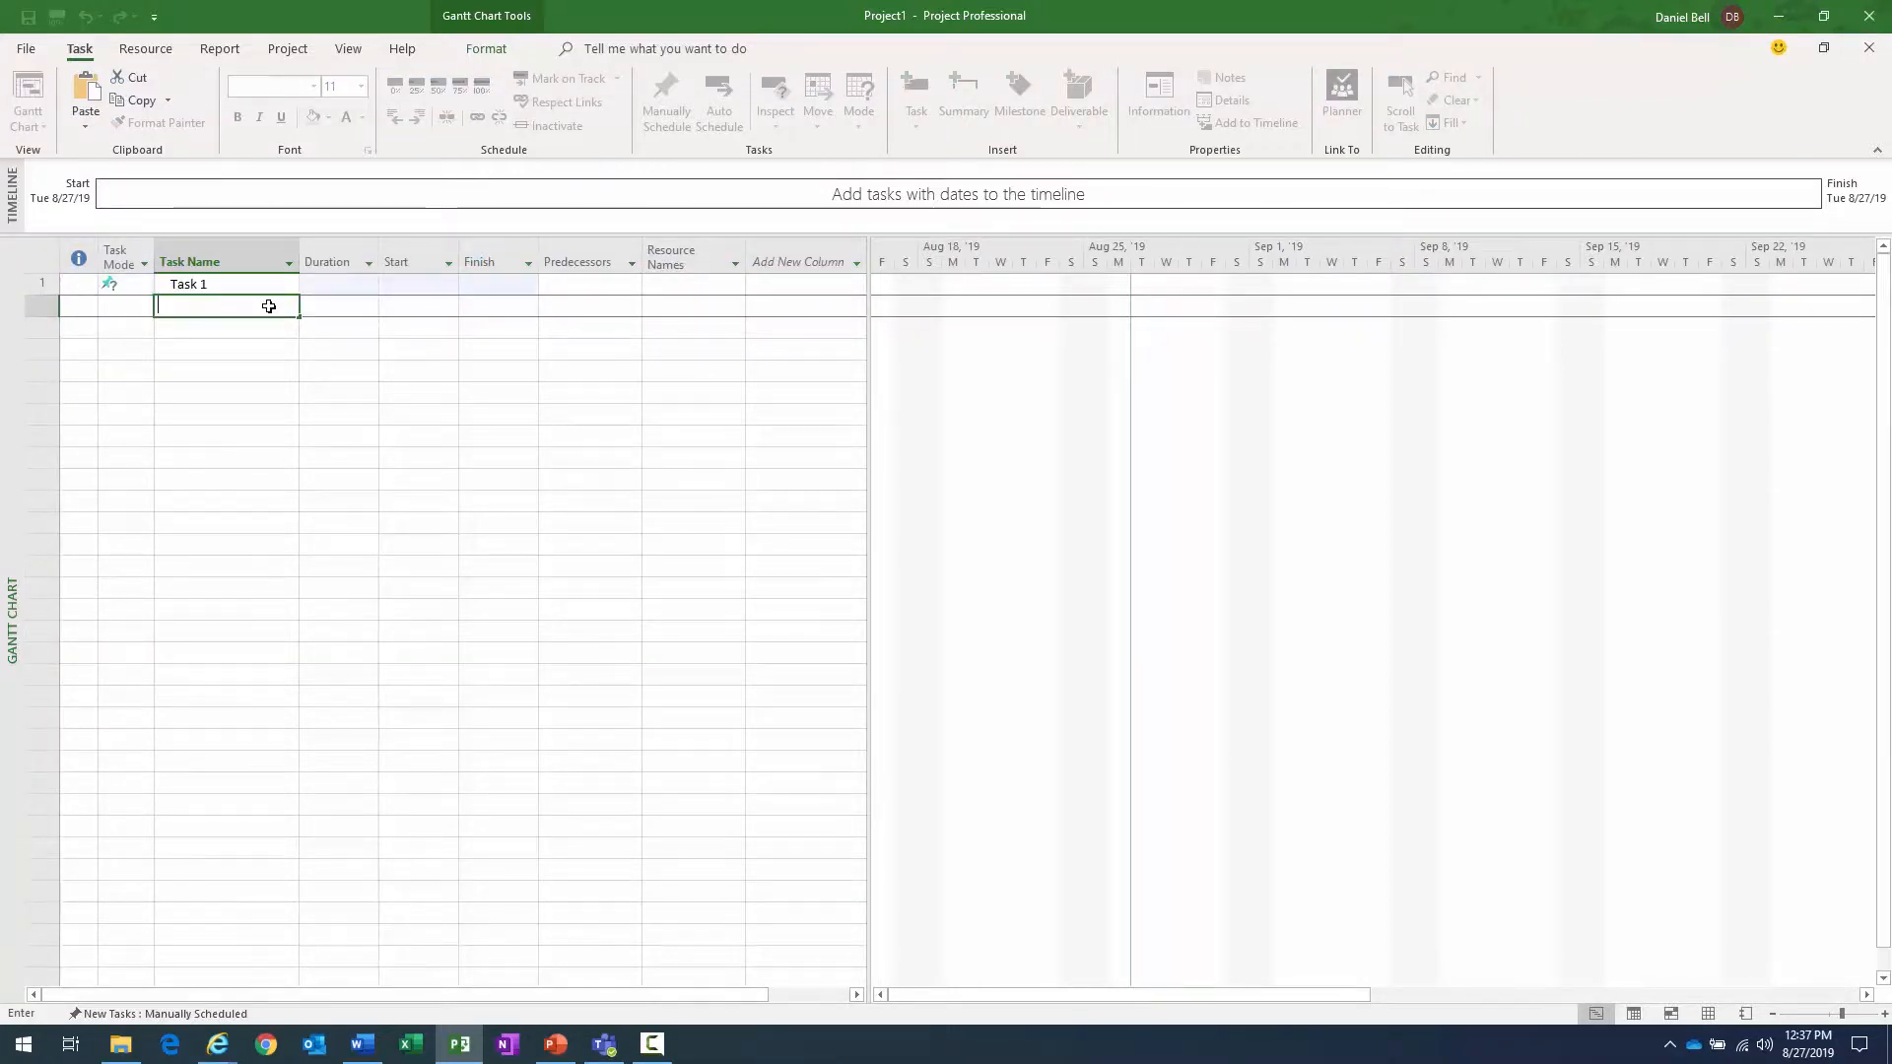
type("Task 2")
key("Return")
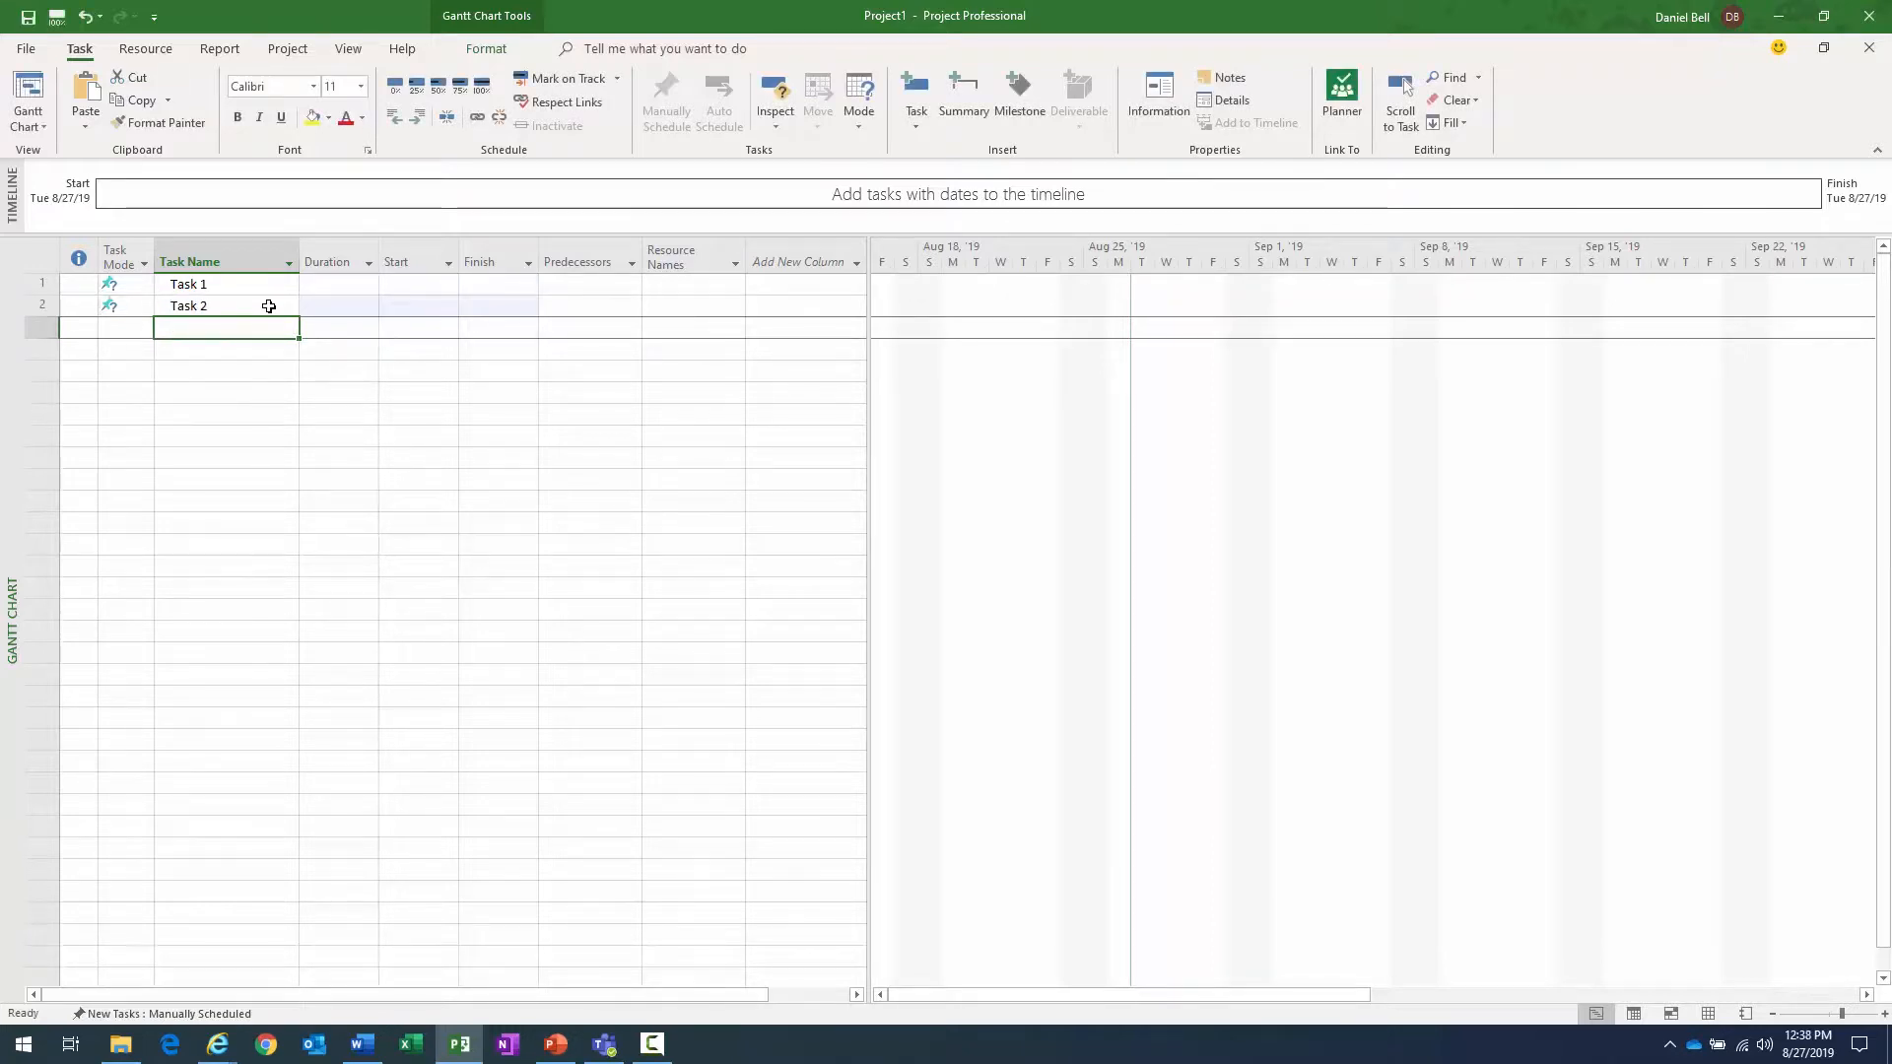
left_click(1869, 47)
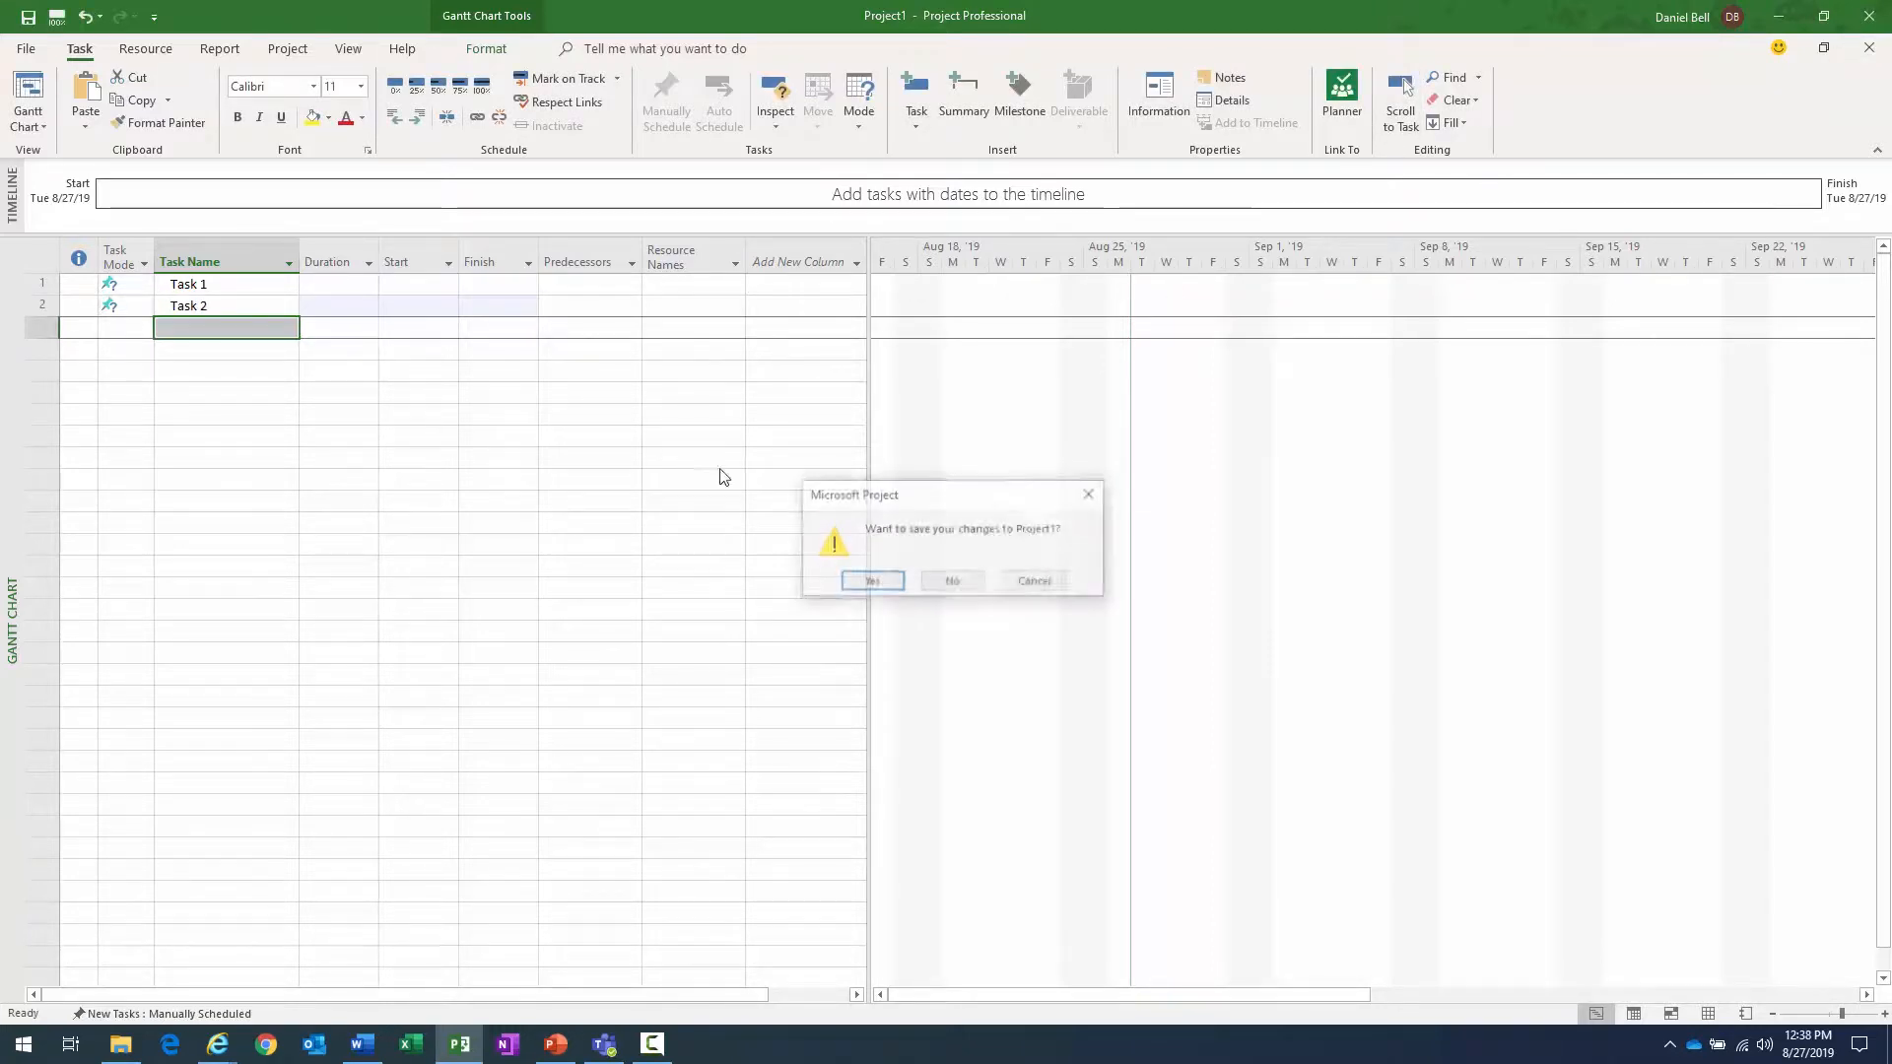
left_click(954, 579)
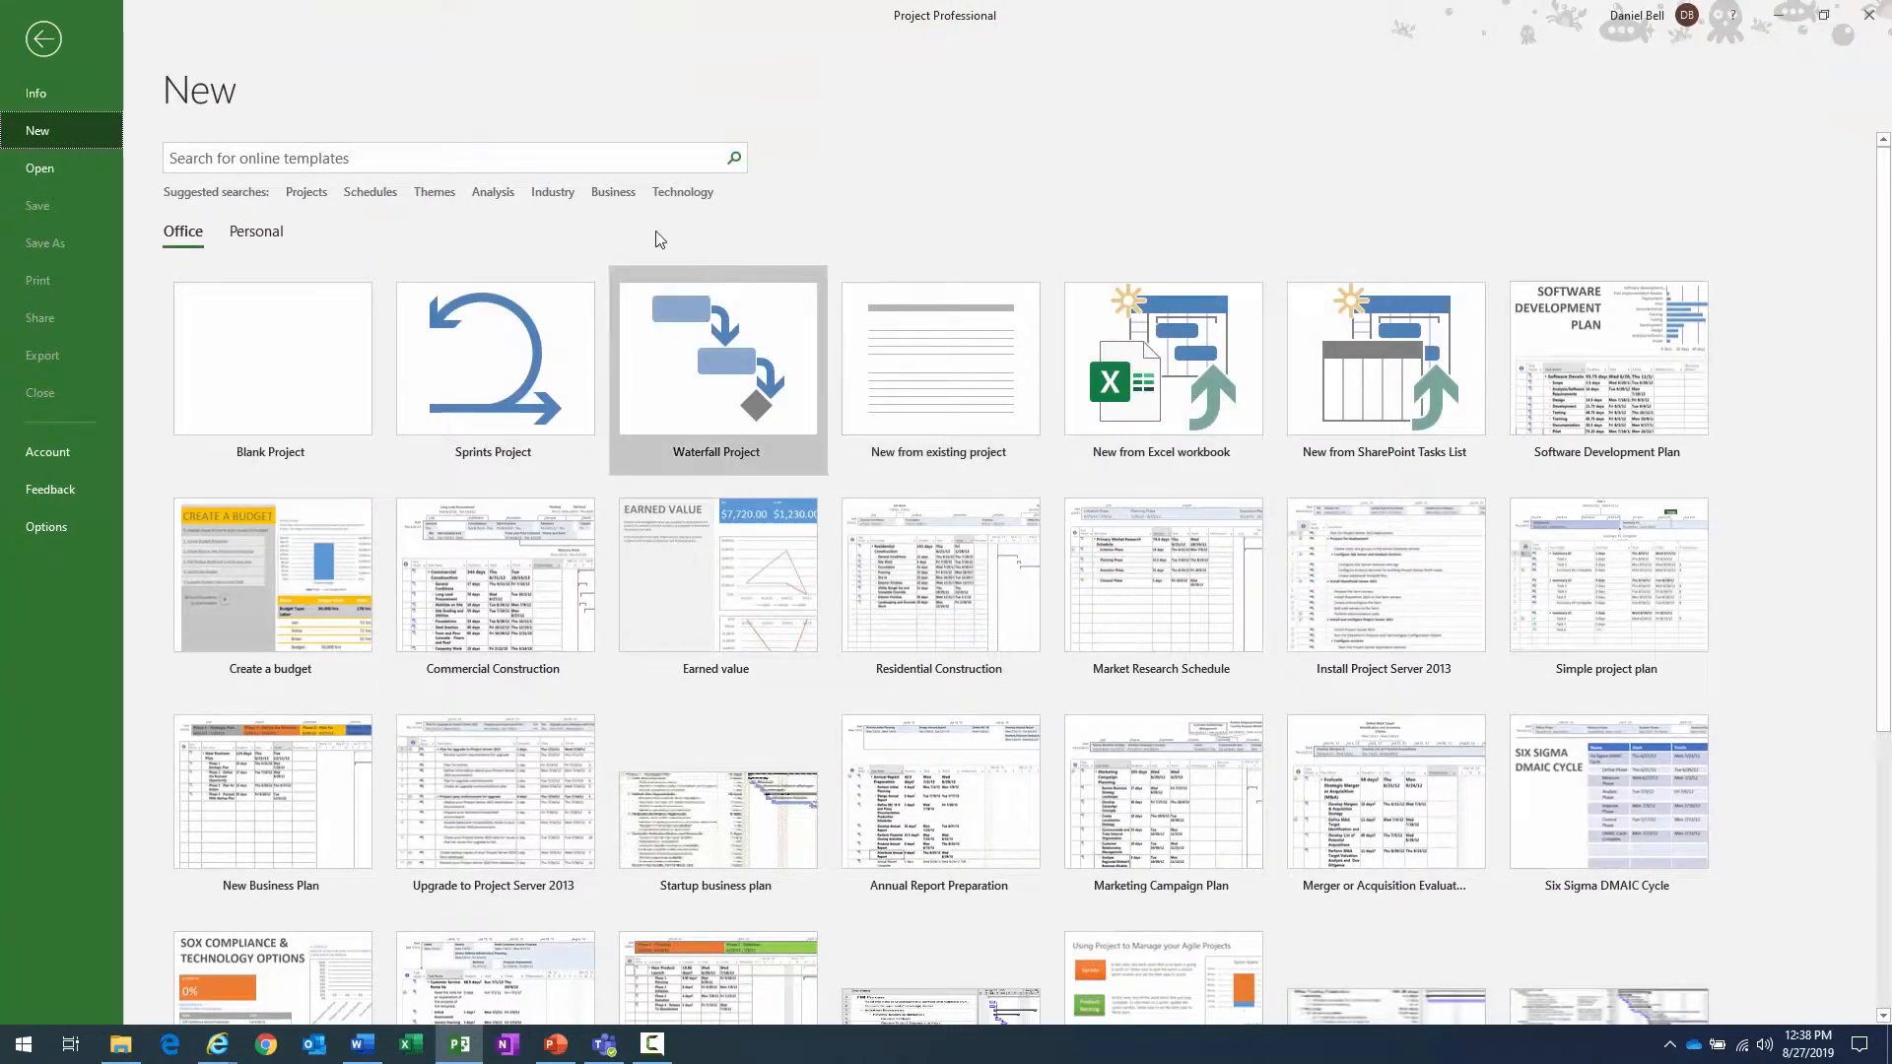
- Find the Software Development Plan template among the suggested Business templates and create a project from it with the start date Today
scroll(1124, 426, "down", 3)
scroll(1122, 418, "up", 3)
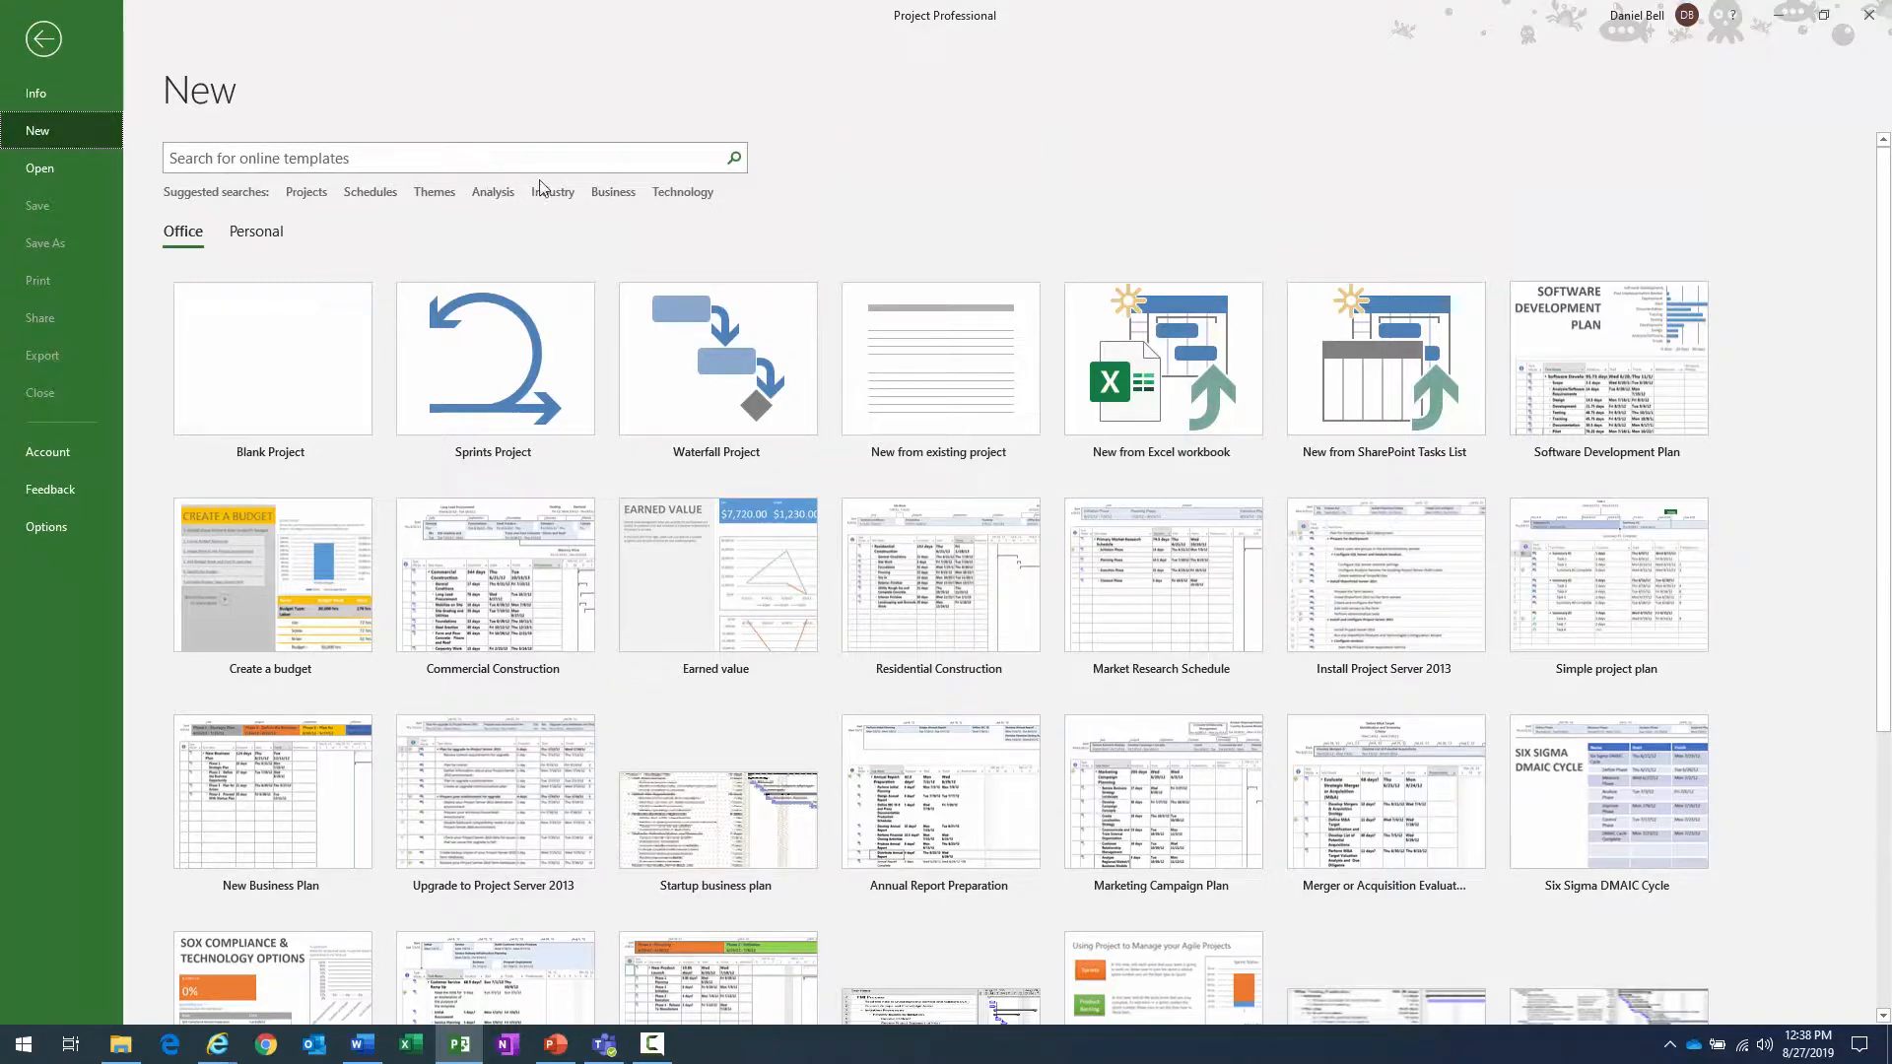
left_click(460, 164)
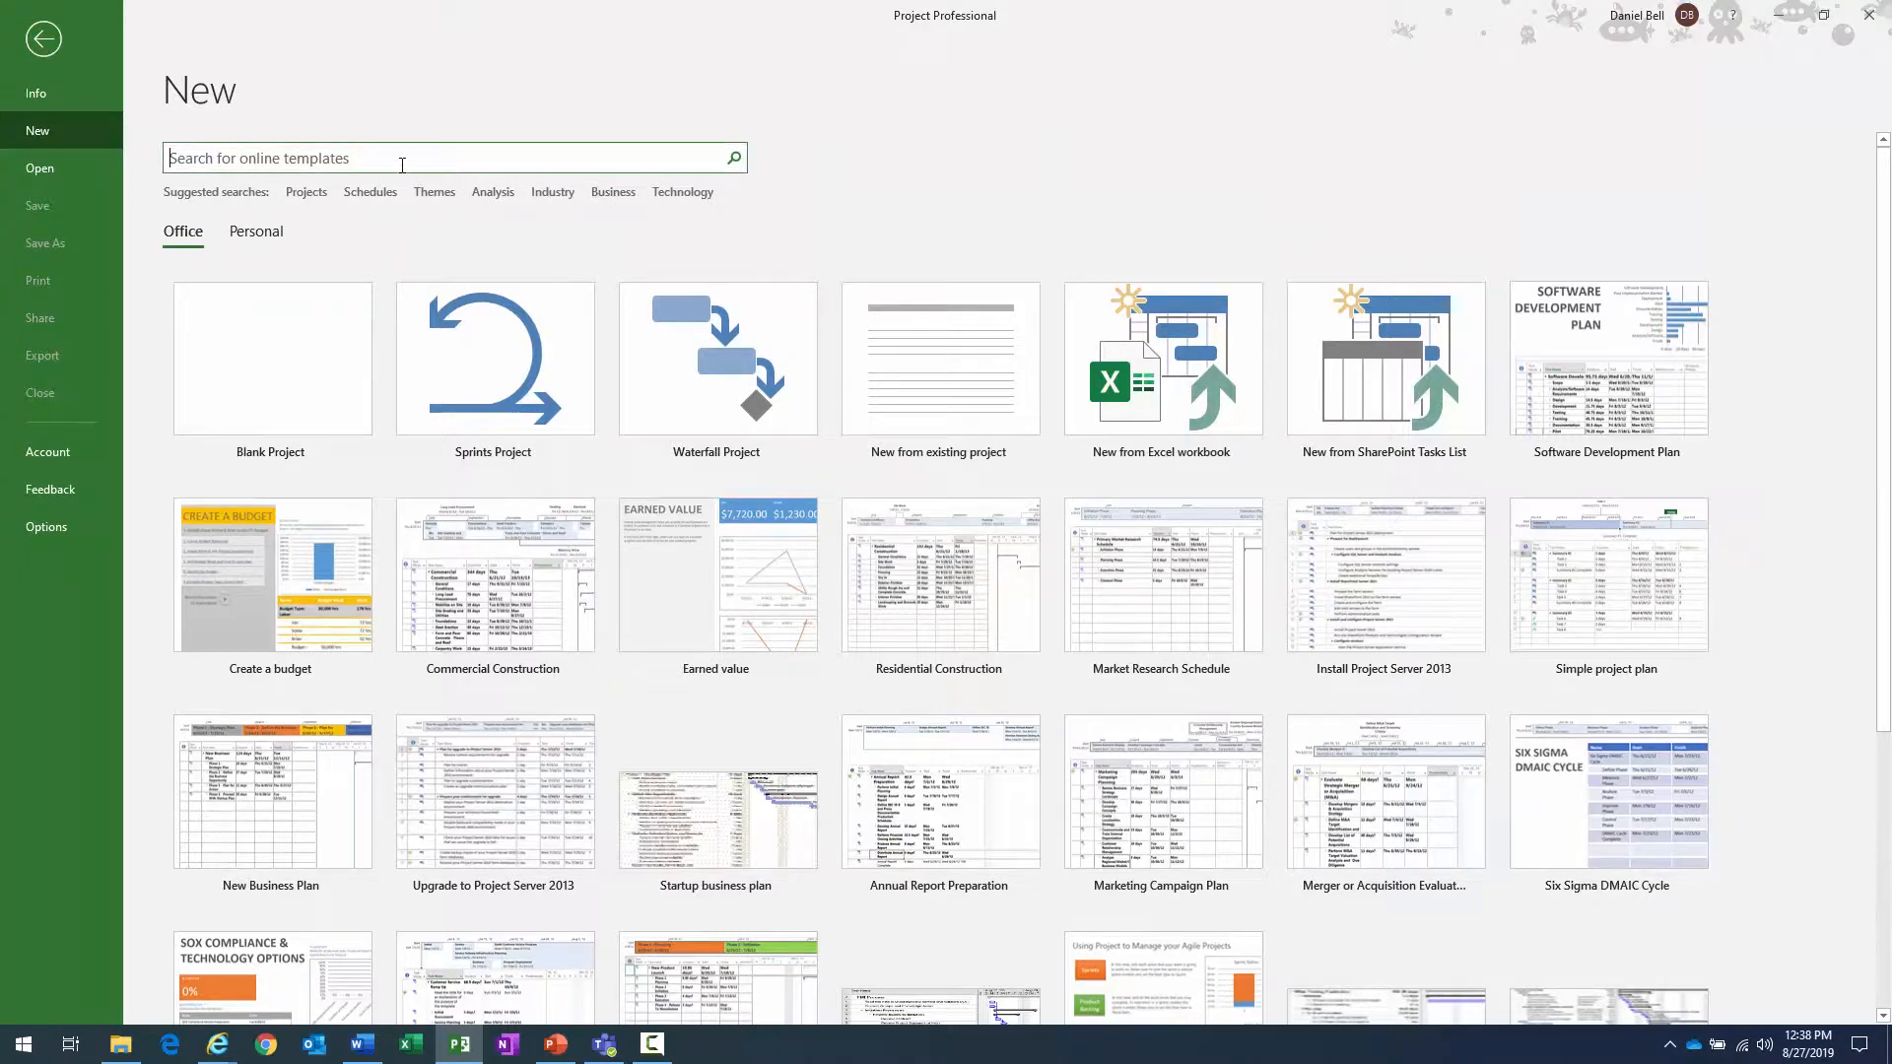
left_click(619, 191)
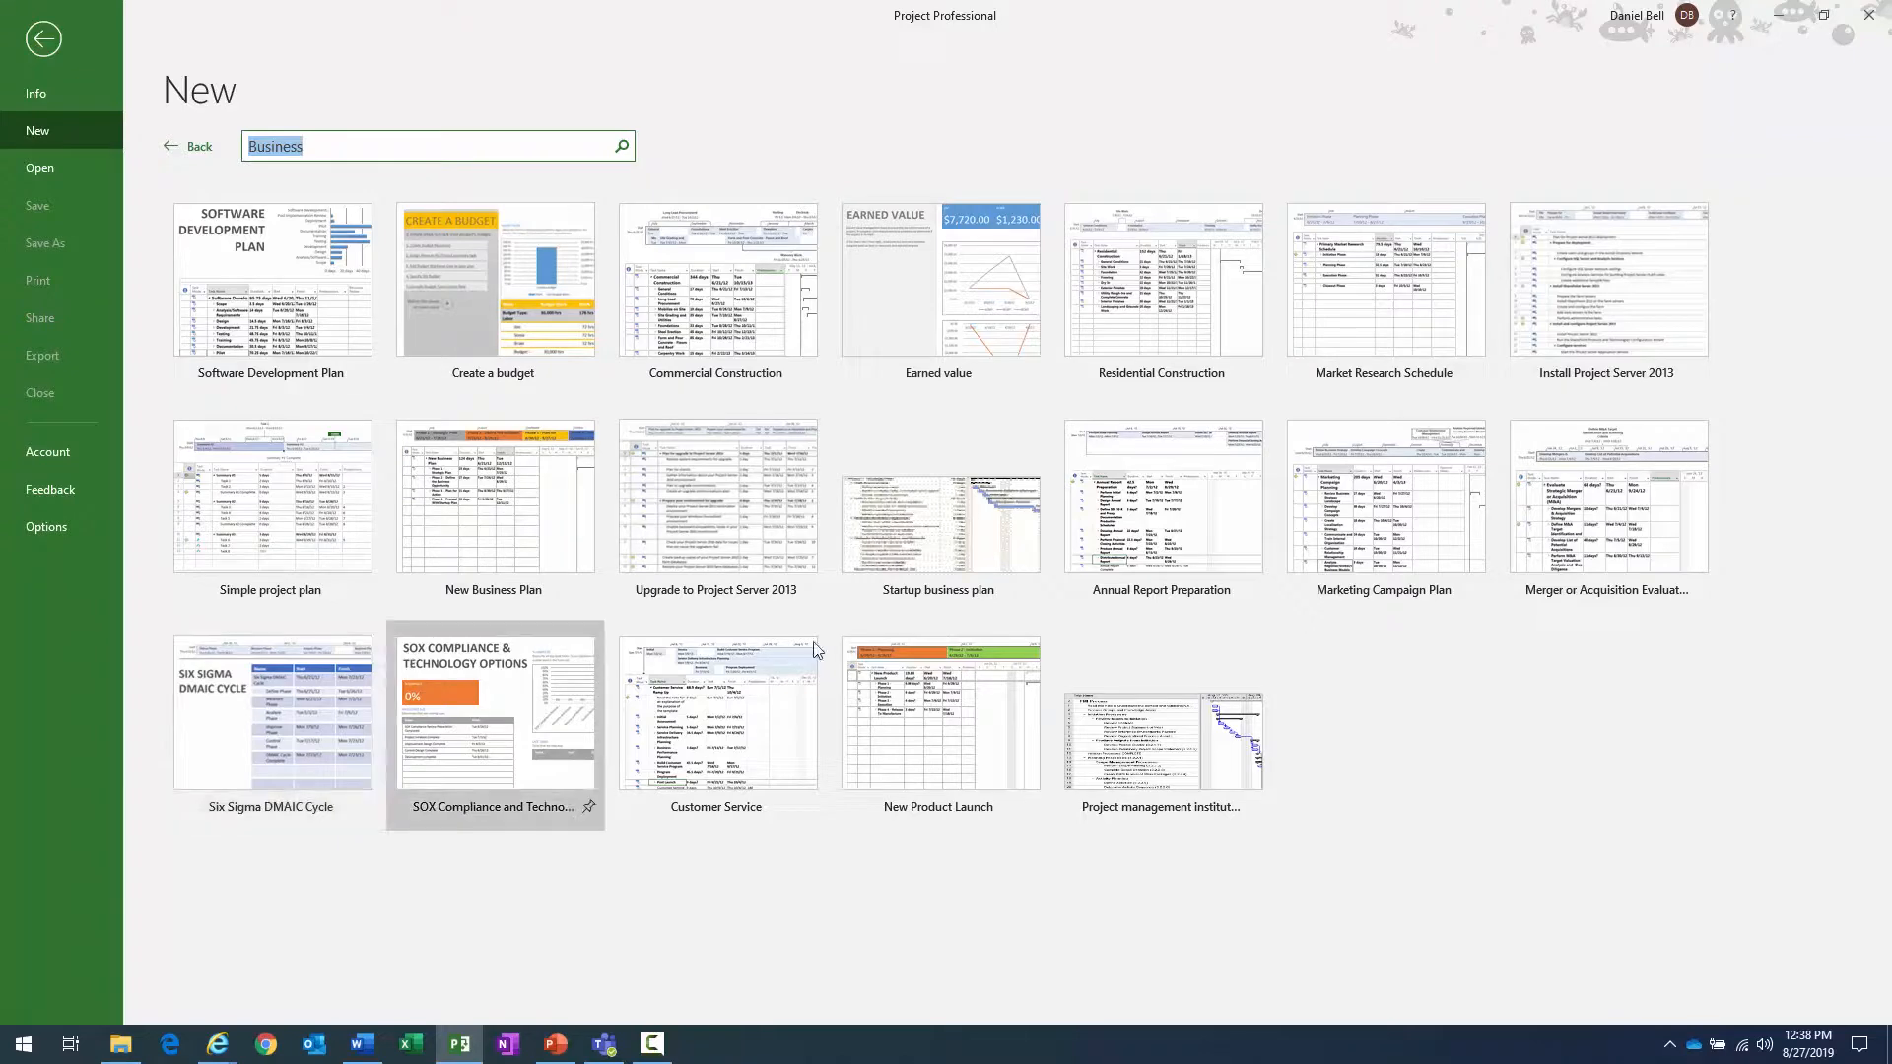
left_click(274, 286)
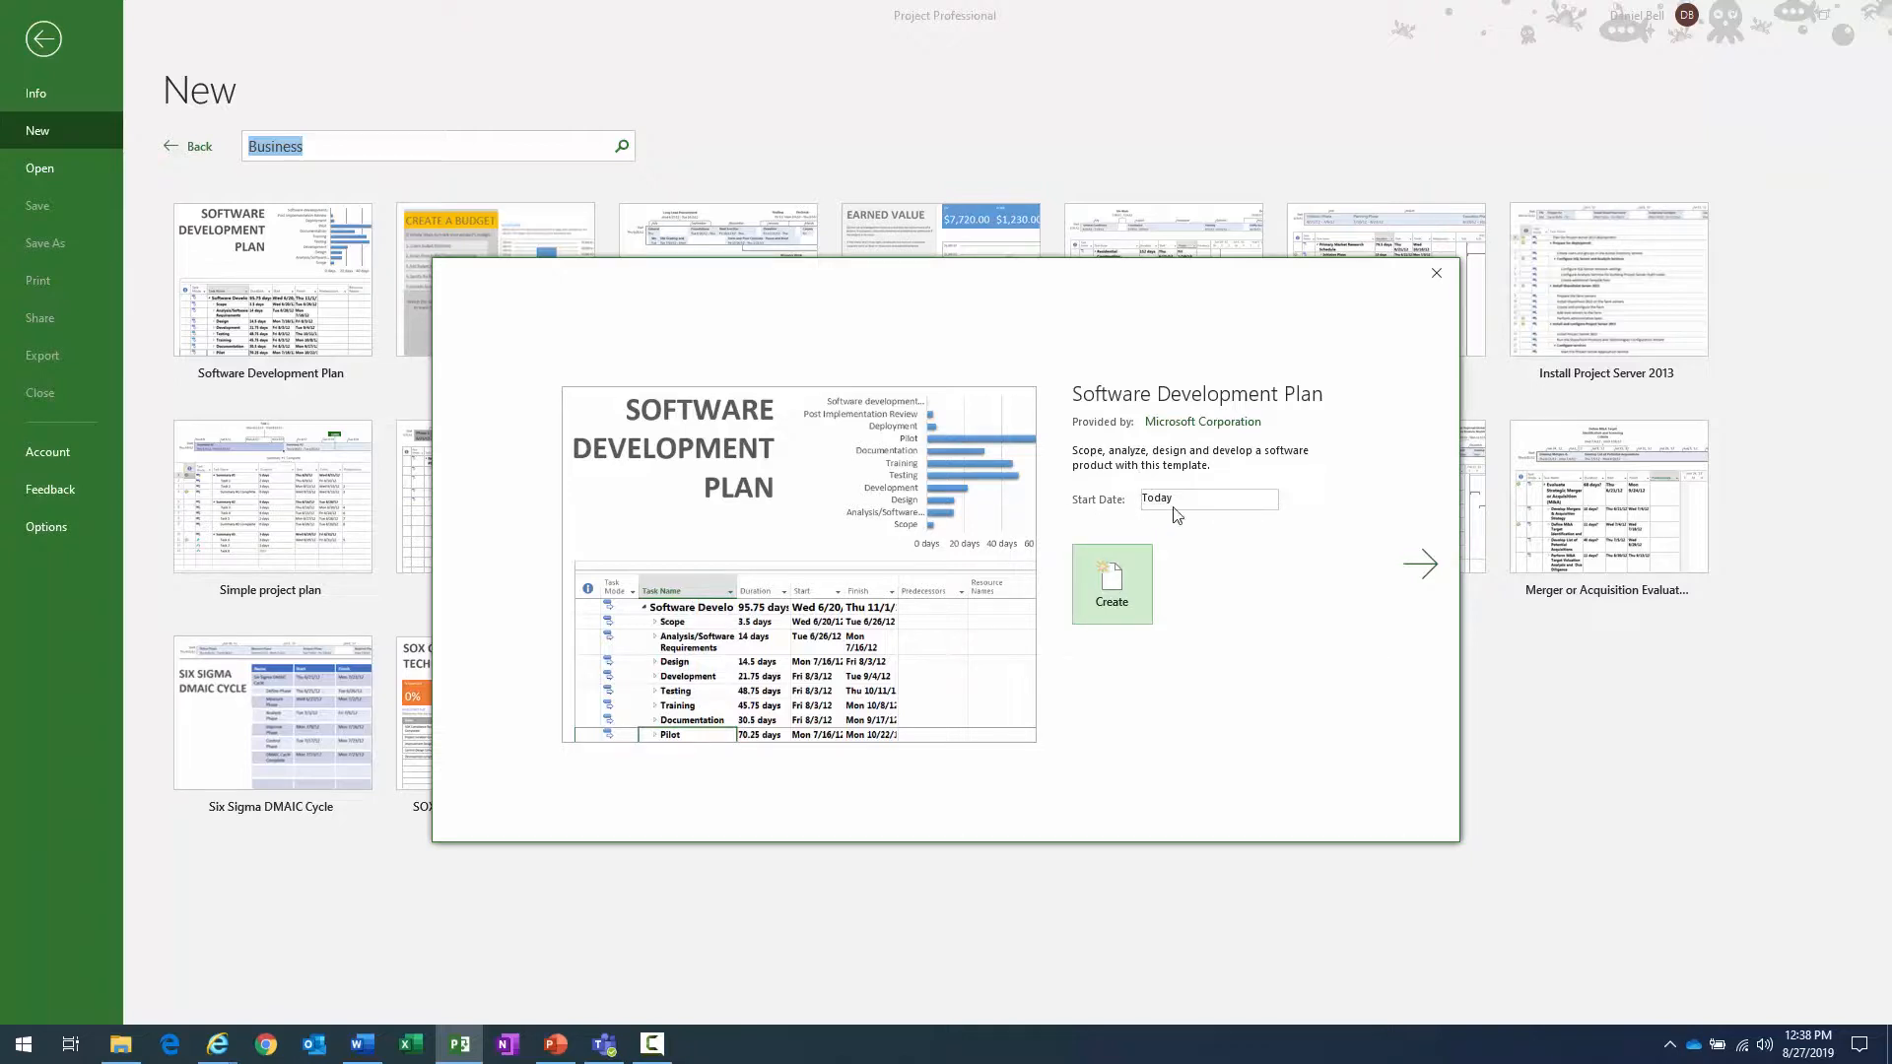
left_click(1111, 589)
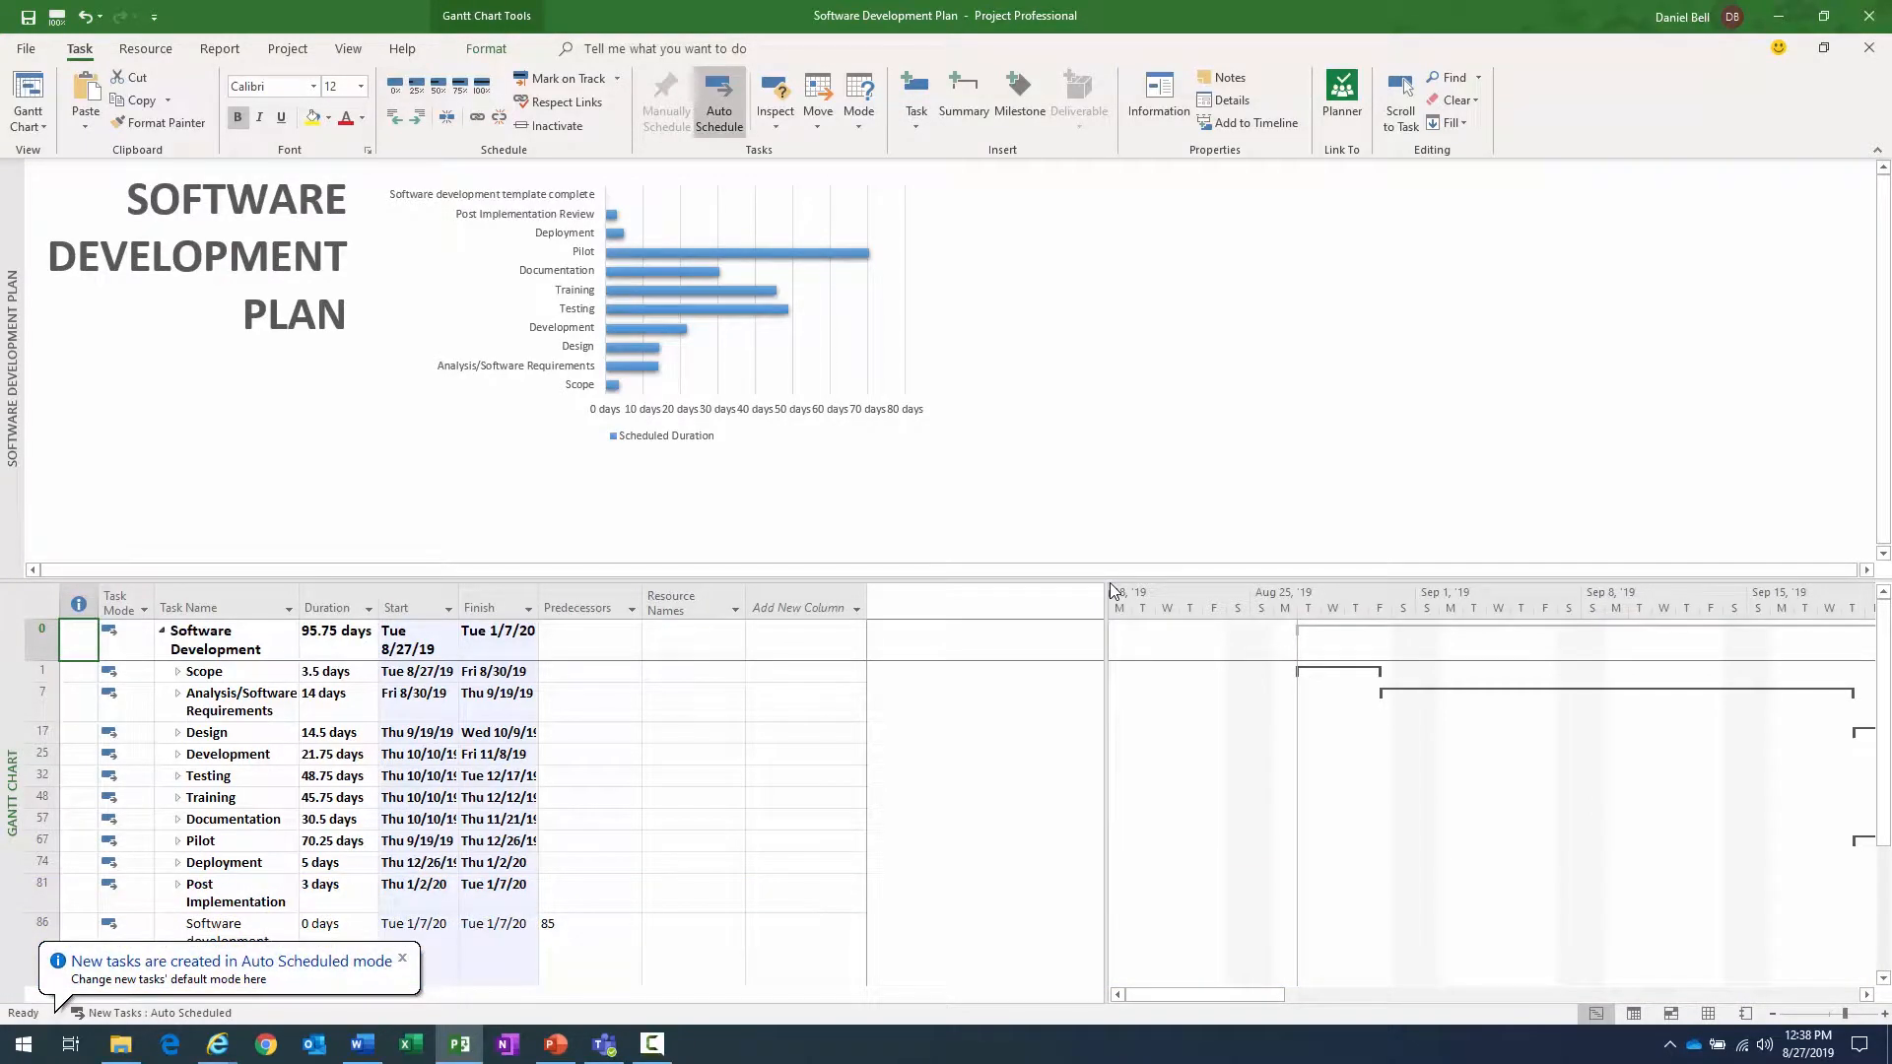
- Create another new blank project while the Software Development Plan project is open
key("alt+Tab")
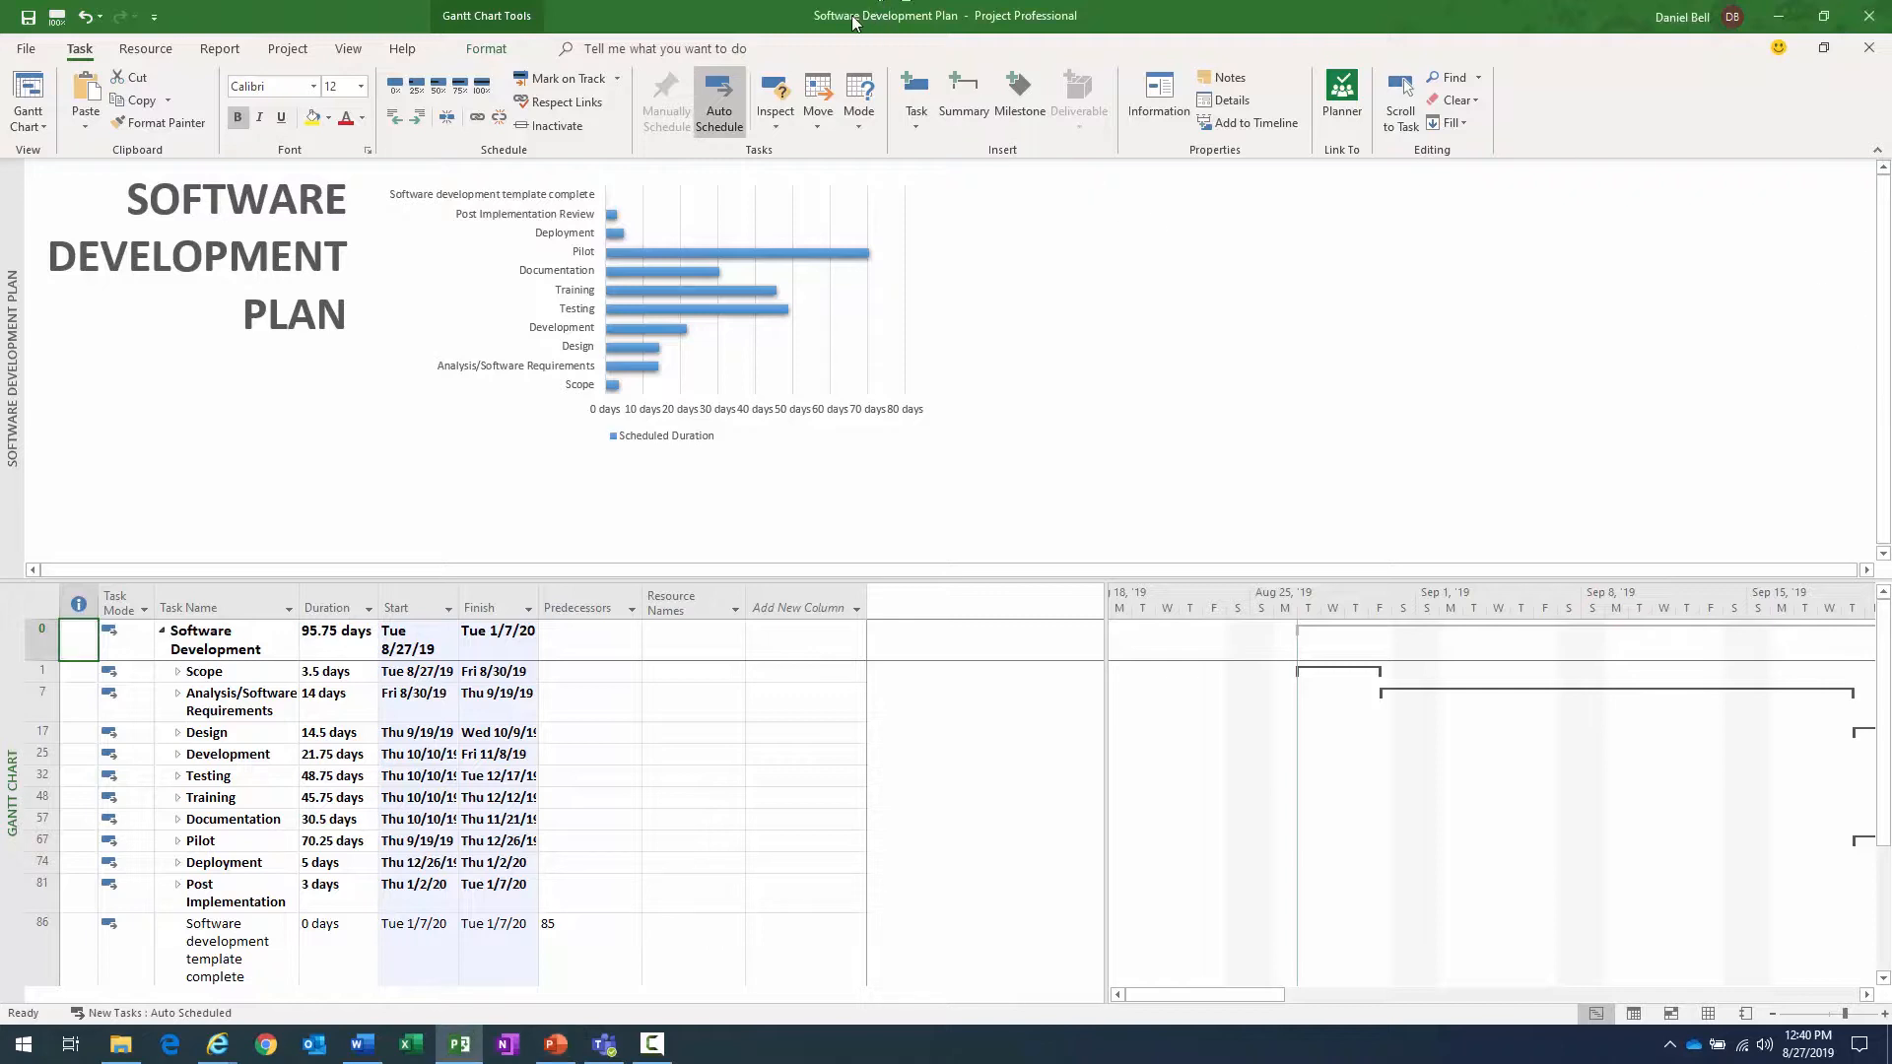
left_click(26, 48)
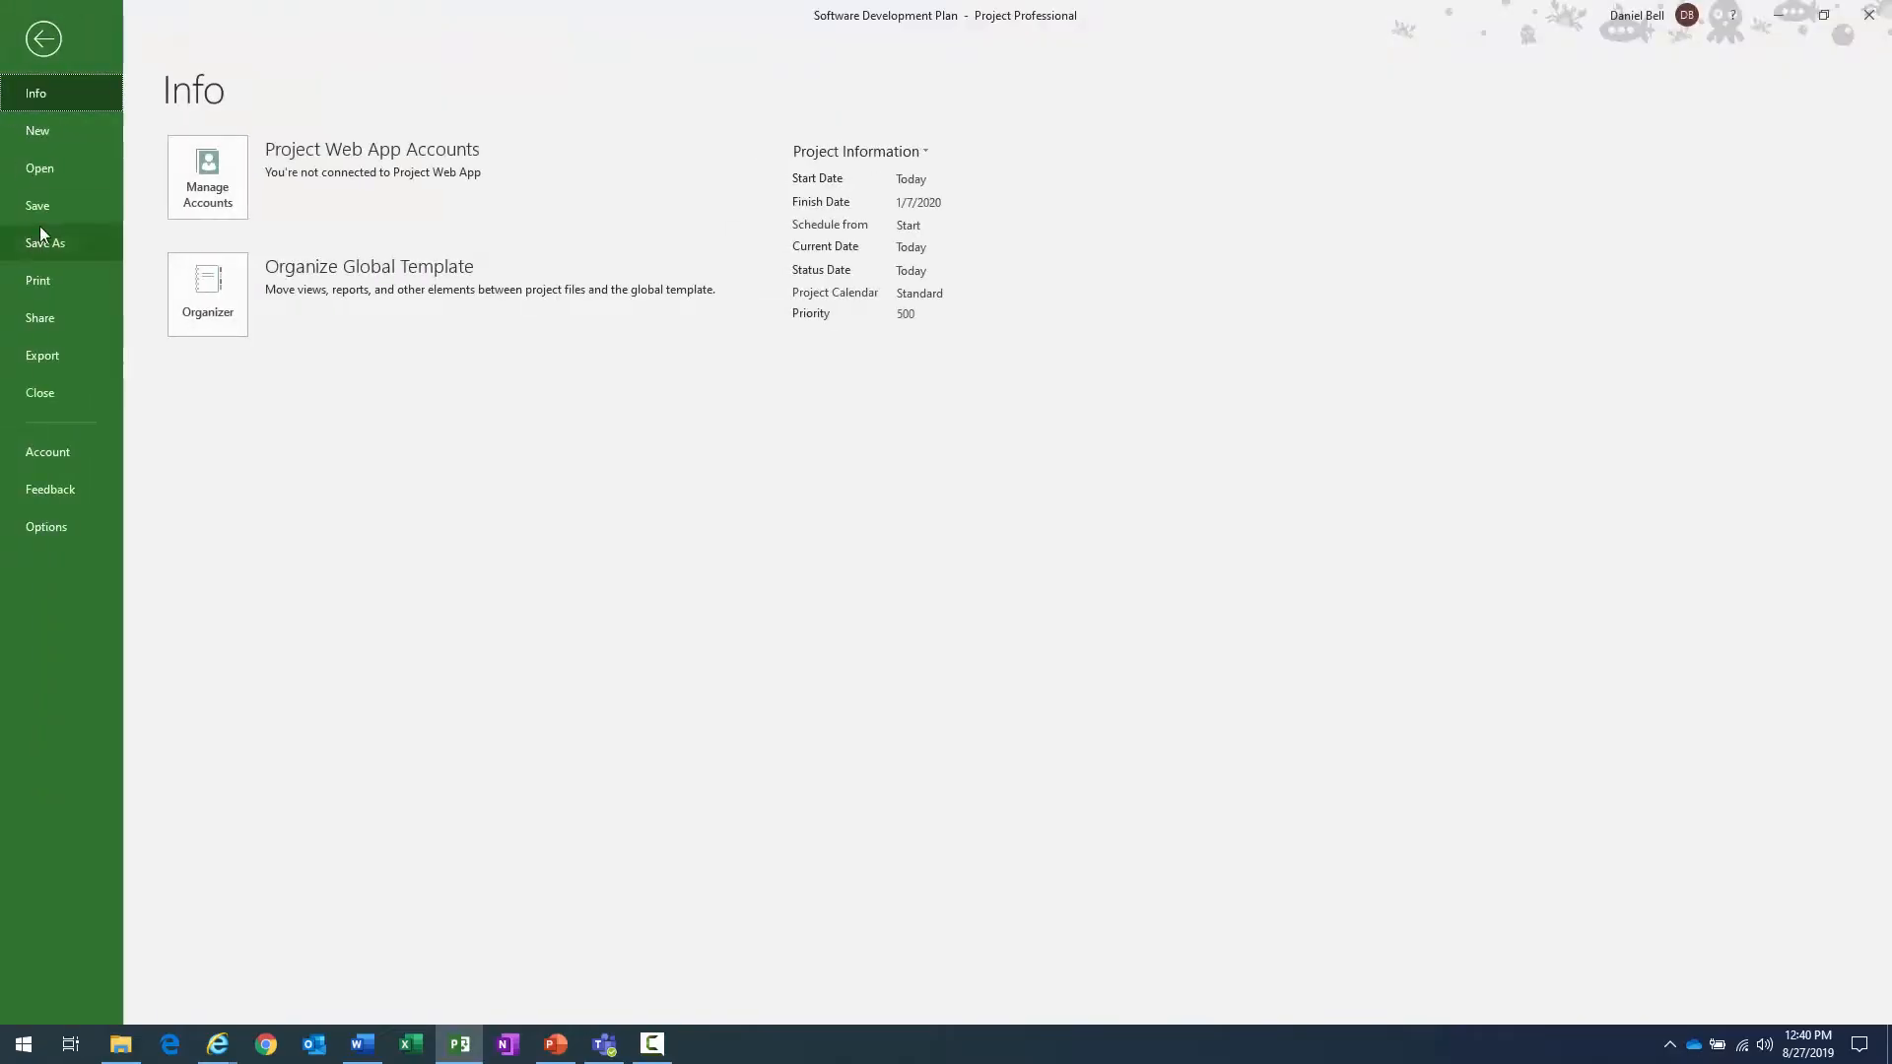
left_click(48, 132)
key("Escape")
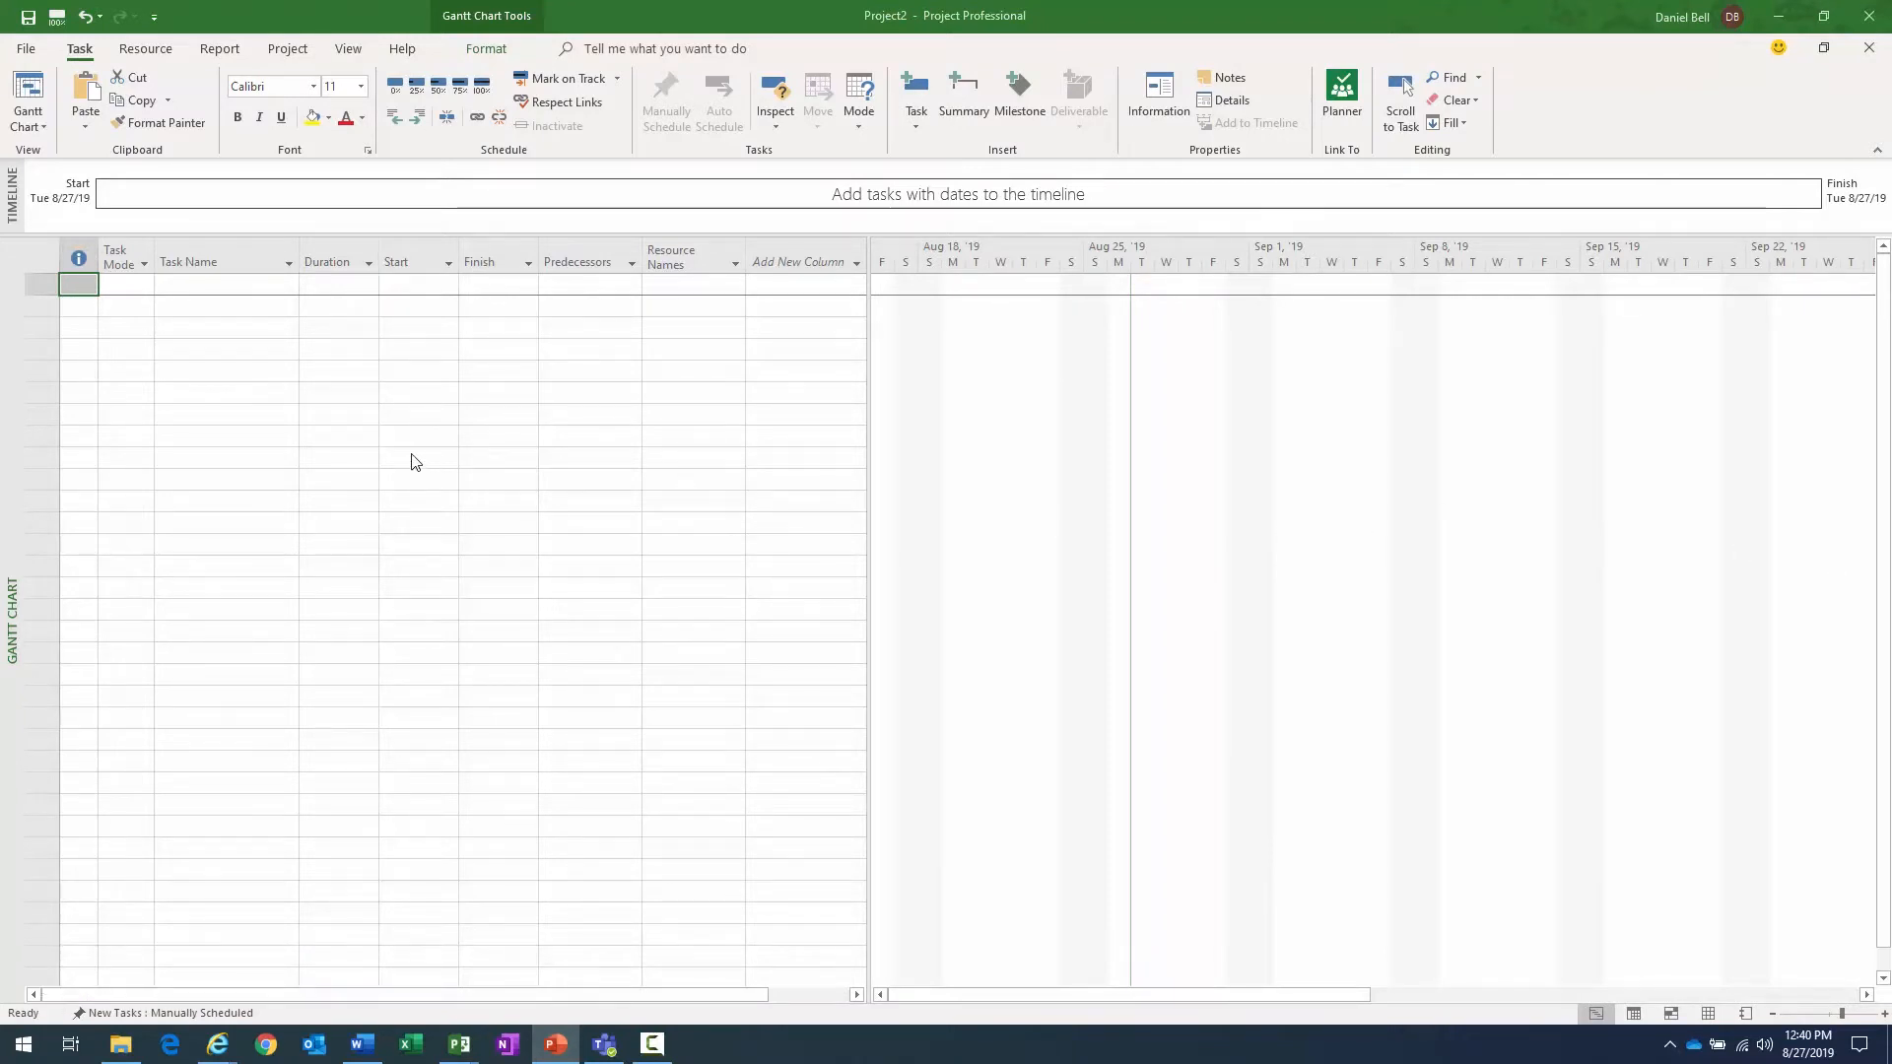
- Set the project's start date to Mon 10/7/19 in the project information, keeping it scheduled from the Project Start Date
left_click(283, 55)
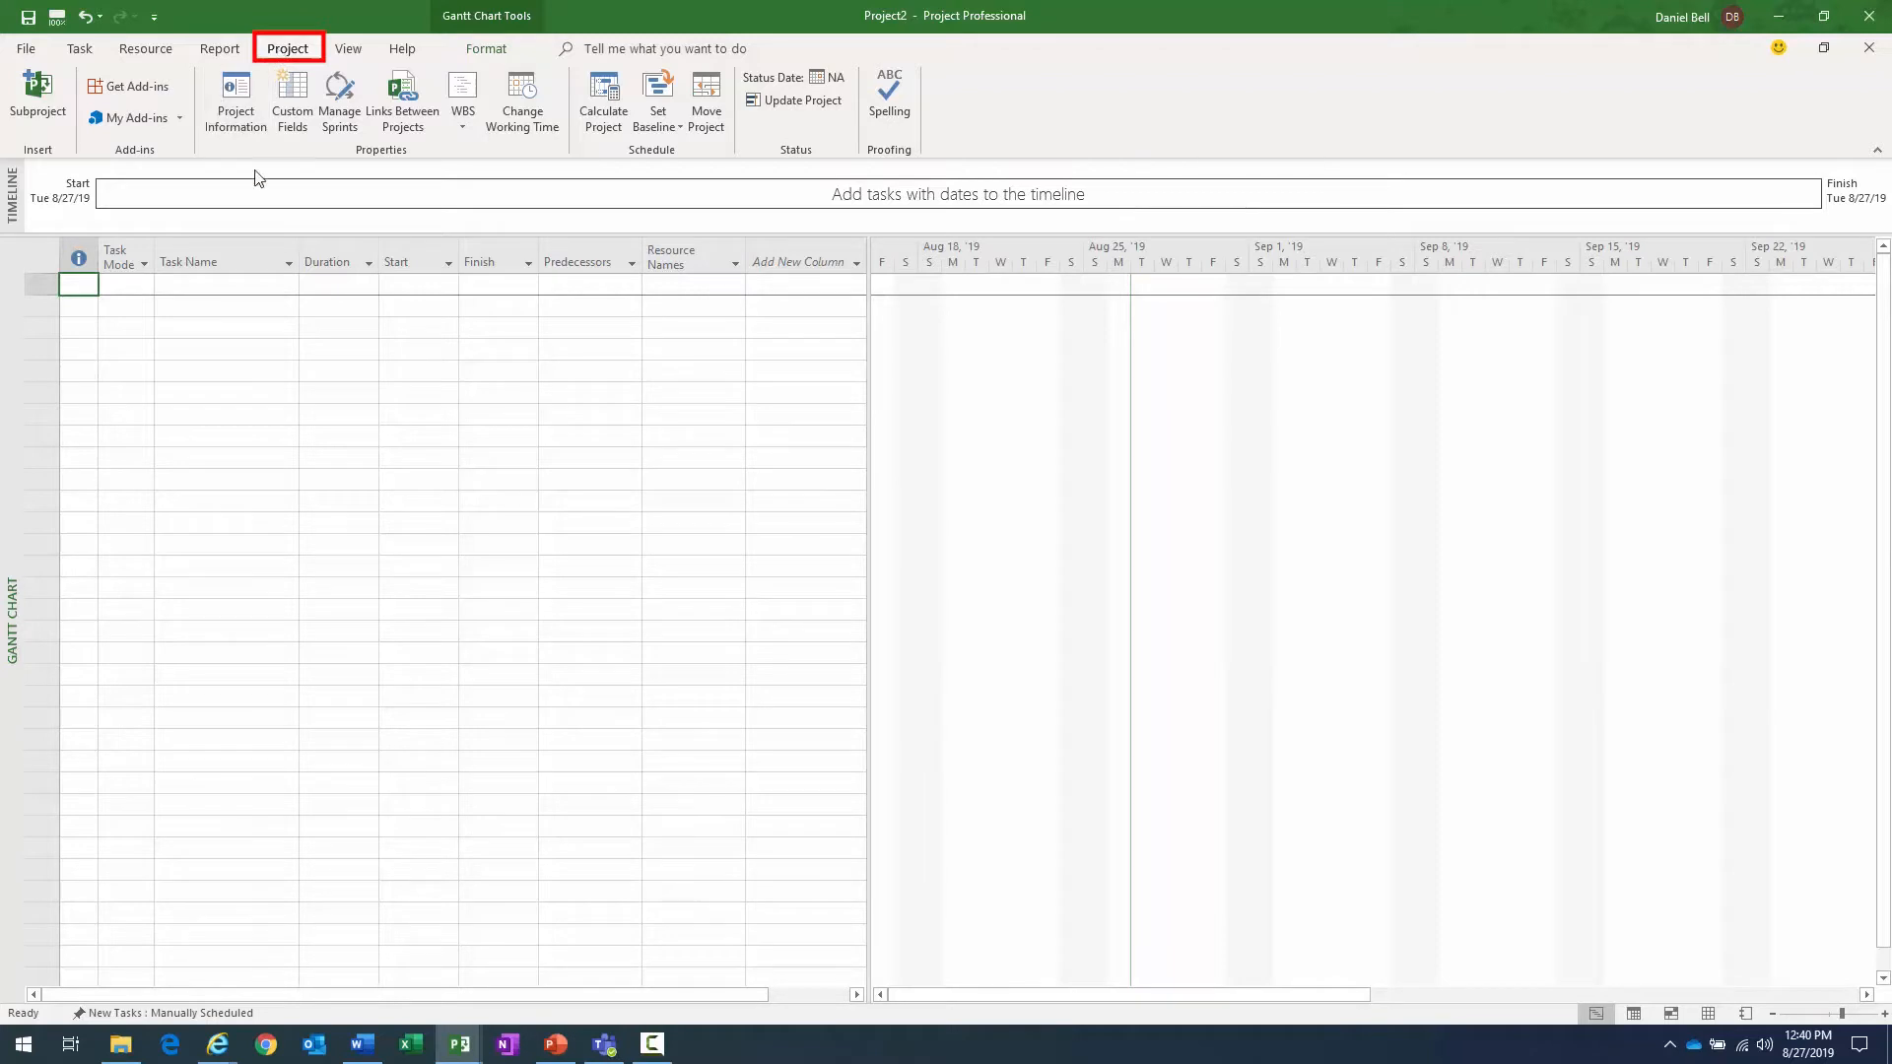
left_click(229, 98)
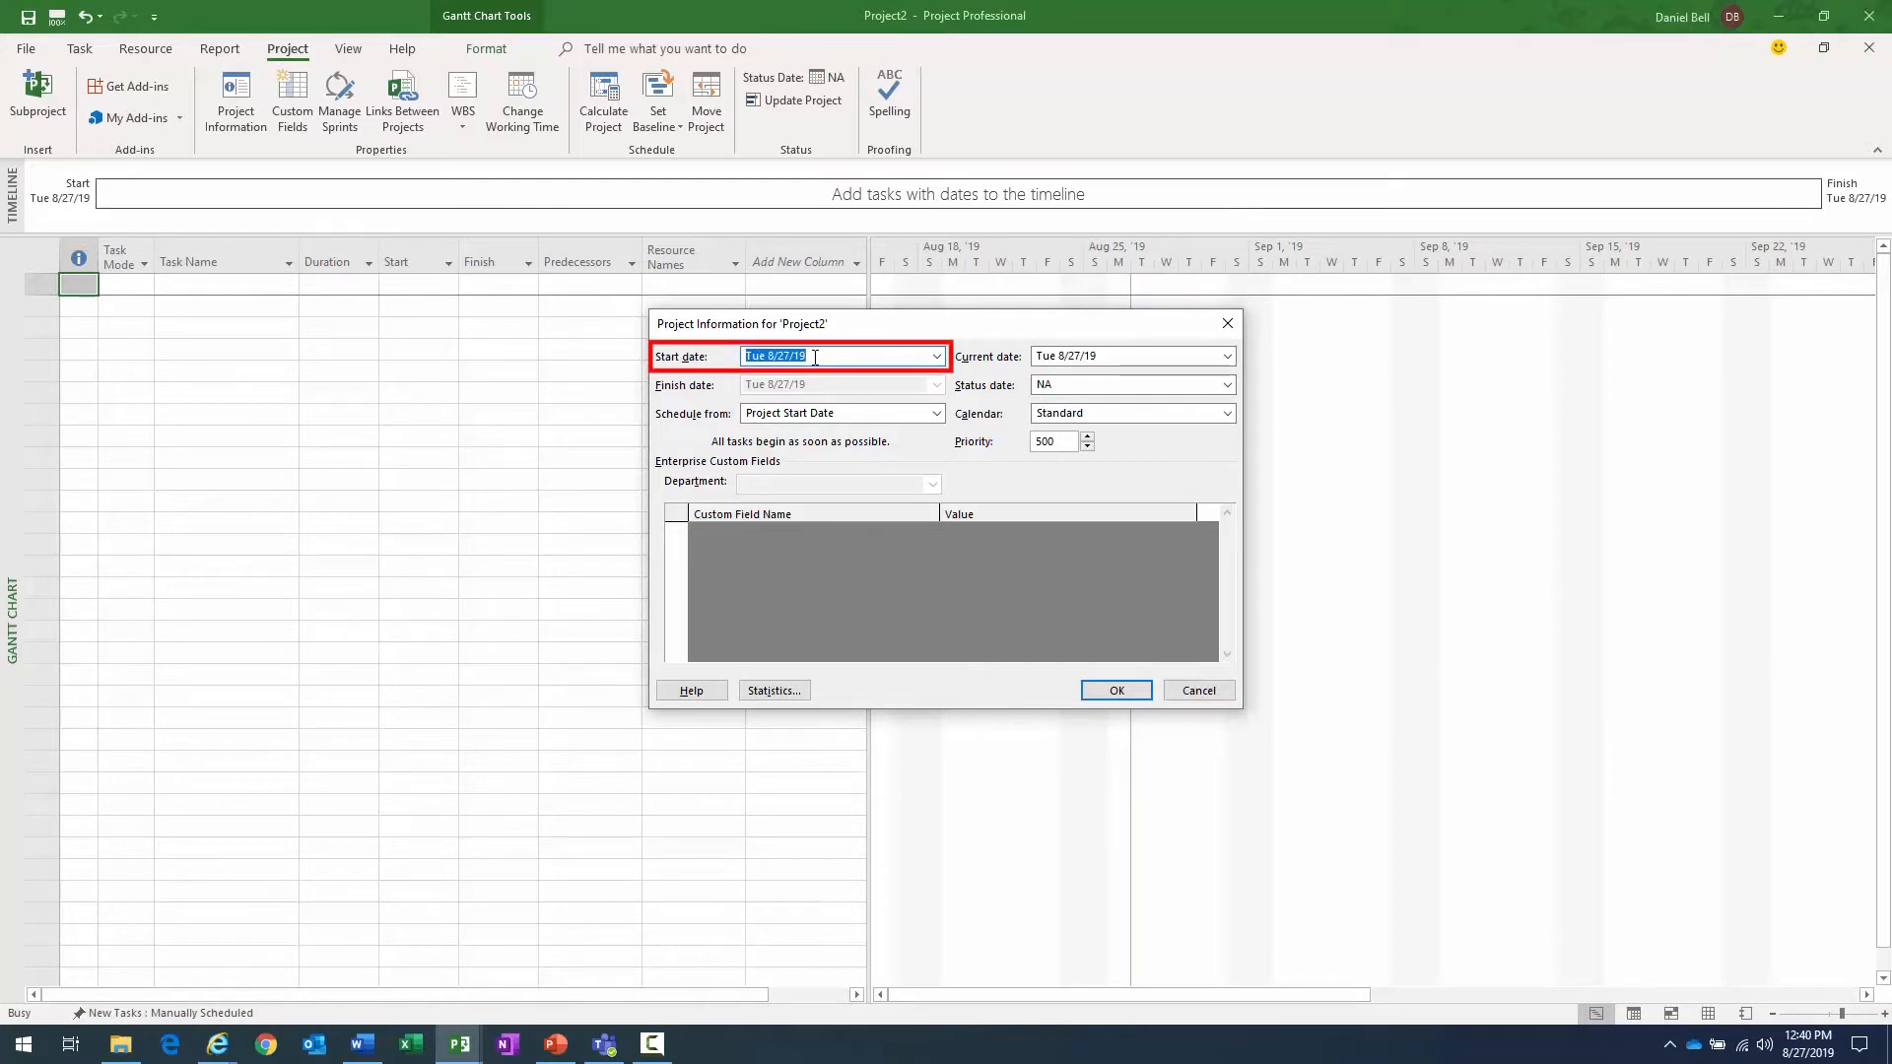
left_click(936, 356)
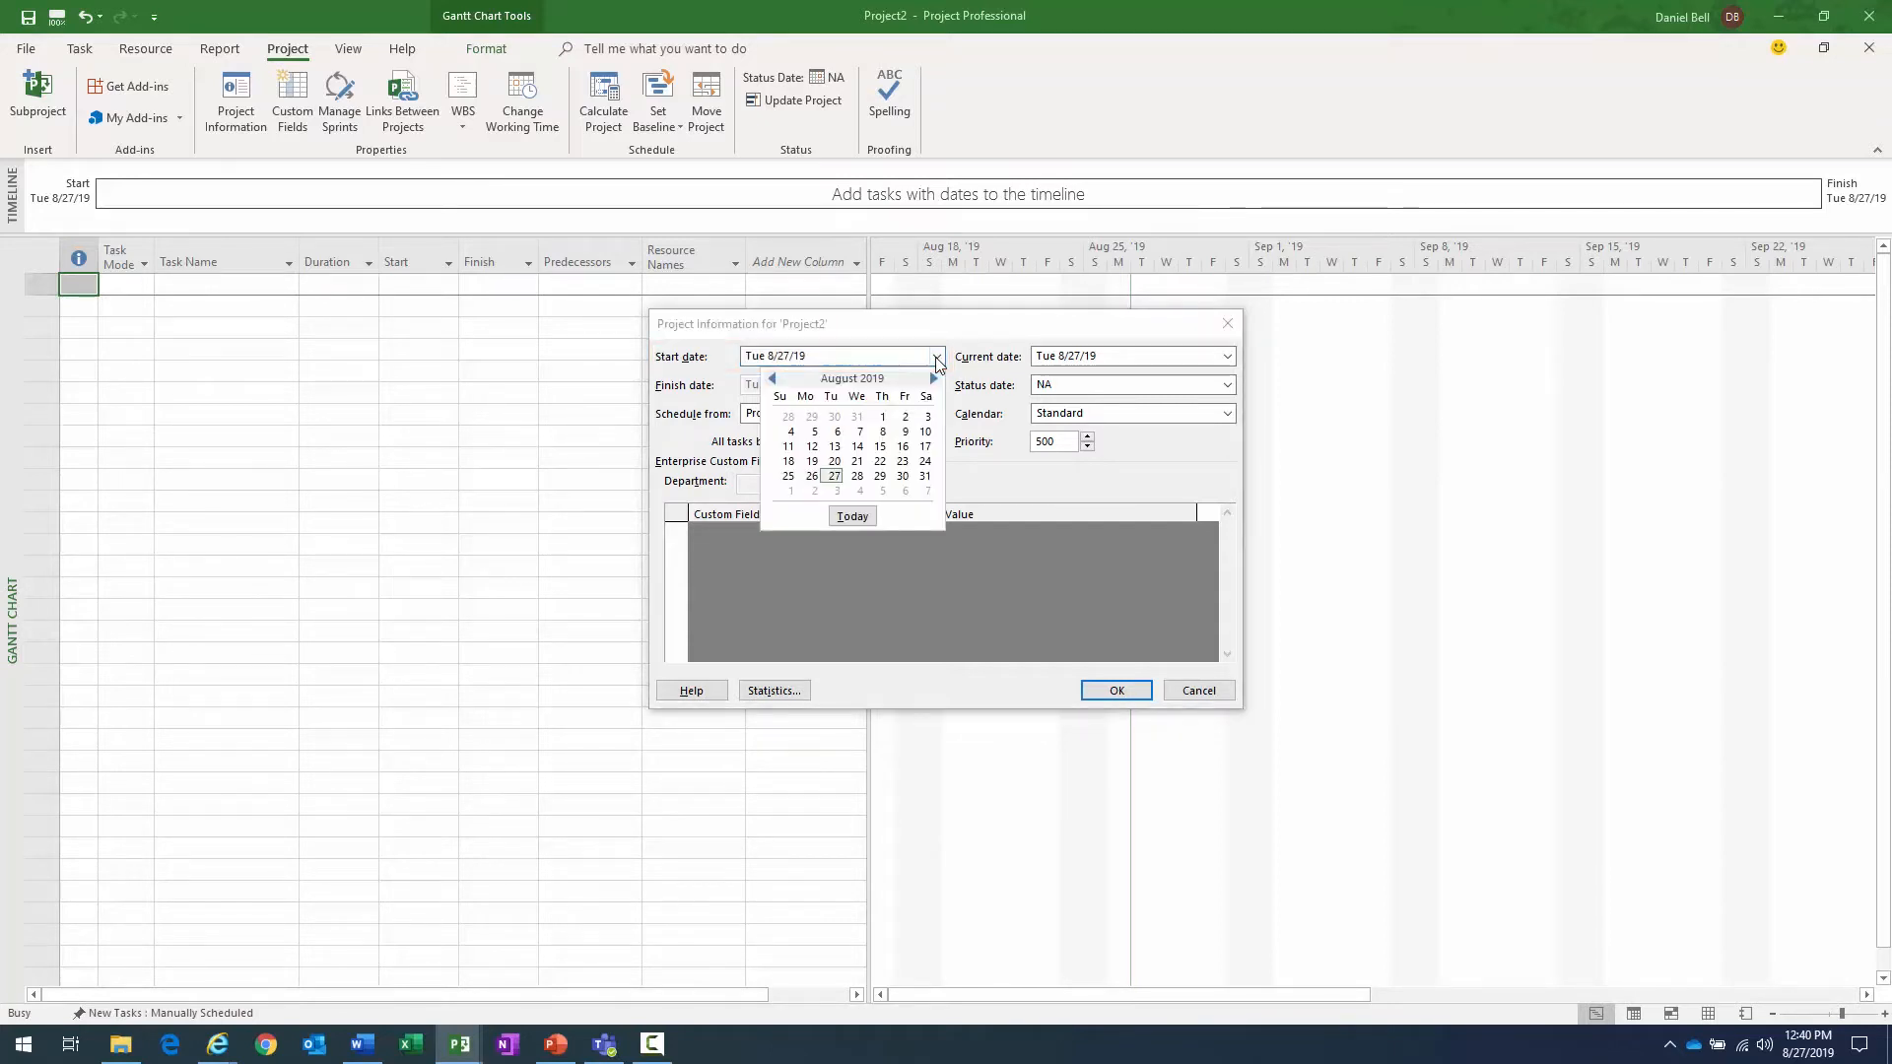
left_click(933, 378)
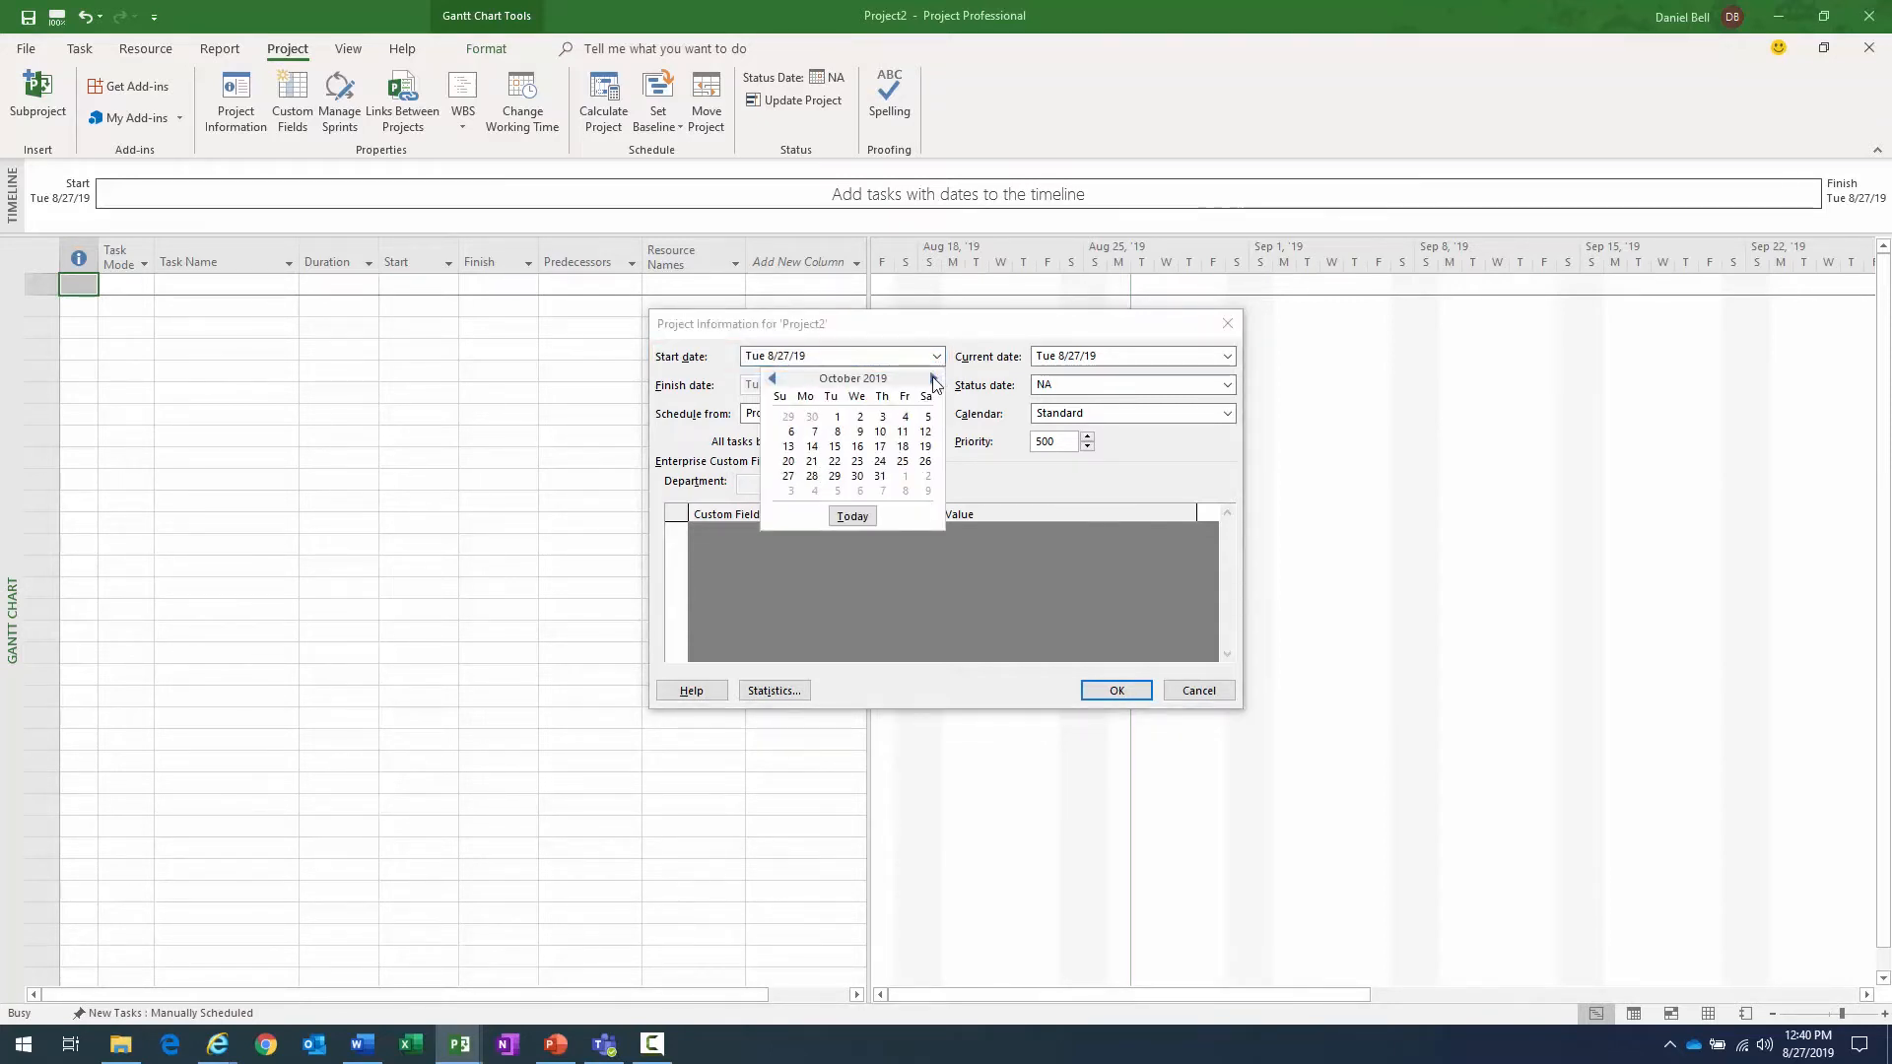
left_click(815, 432)
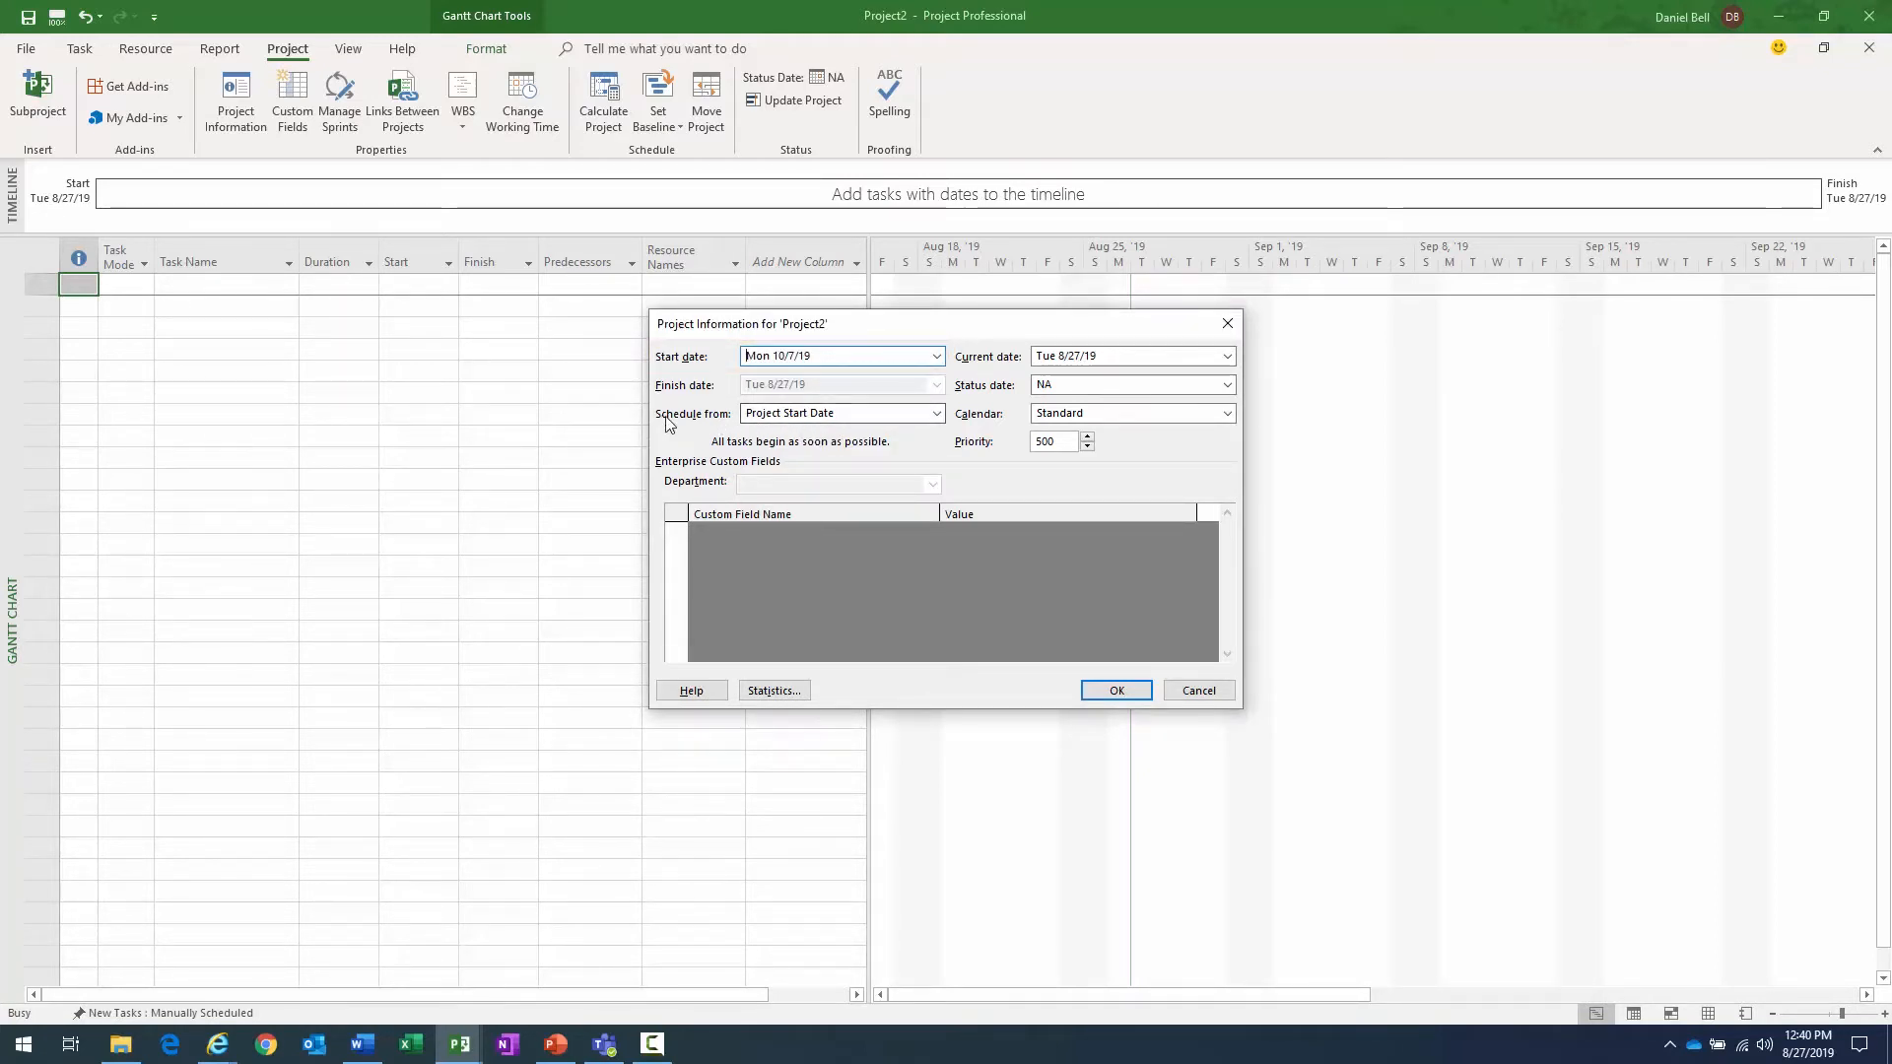
left_click(937, 414)
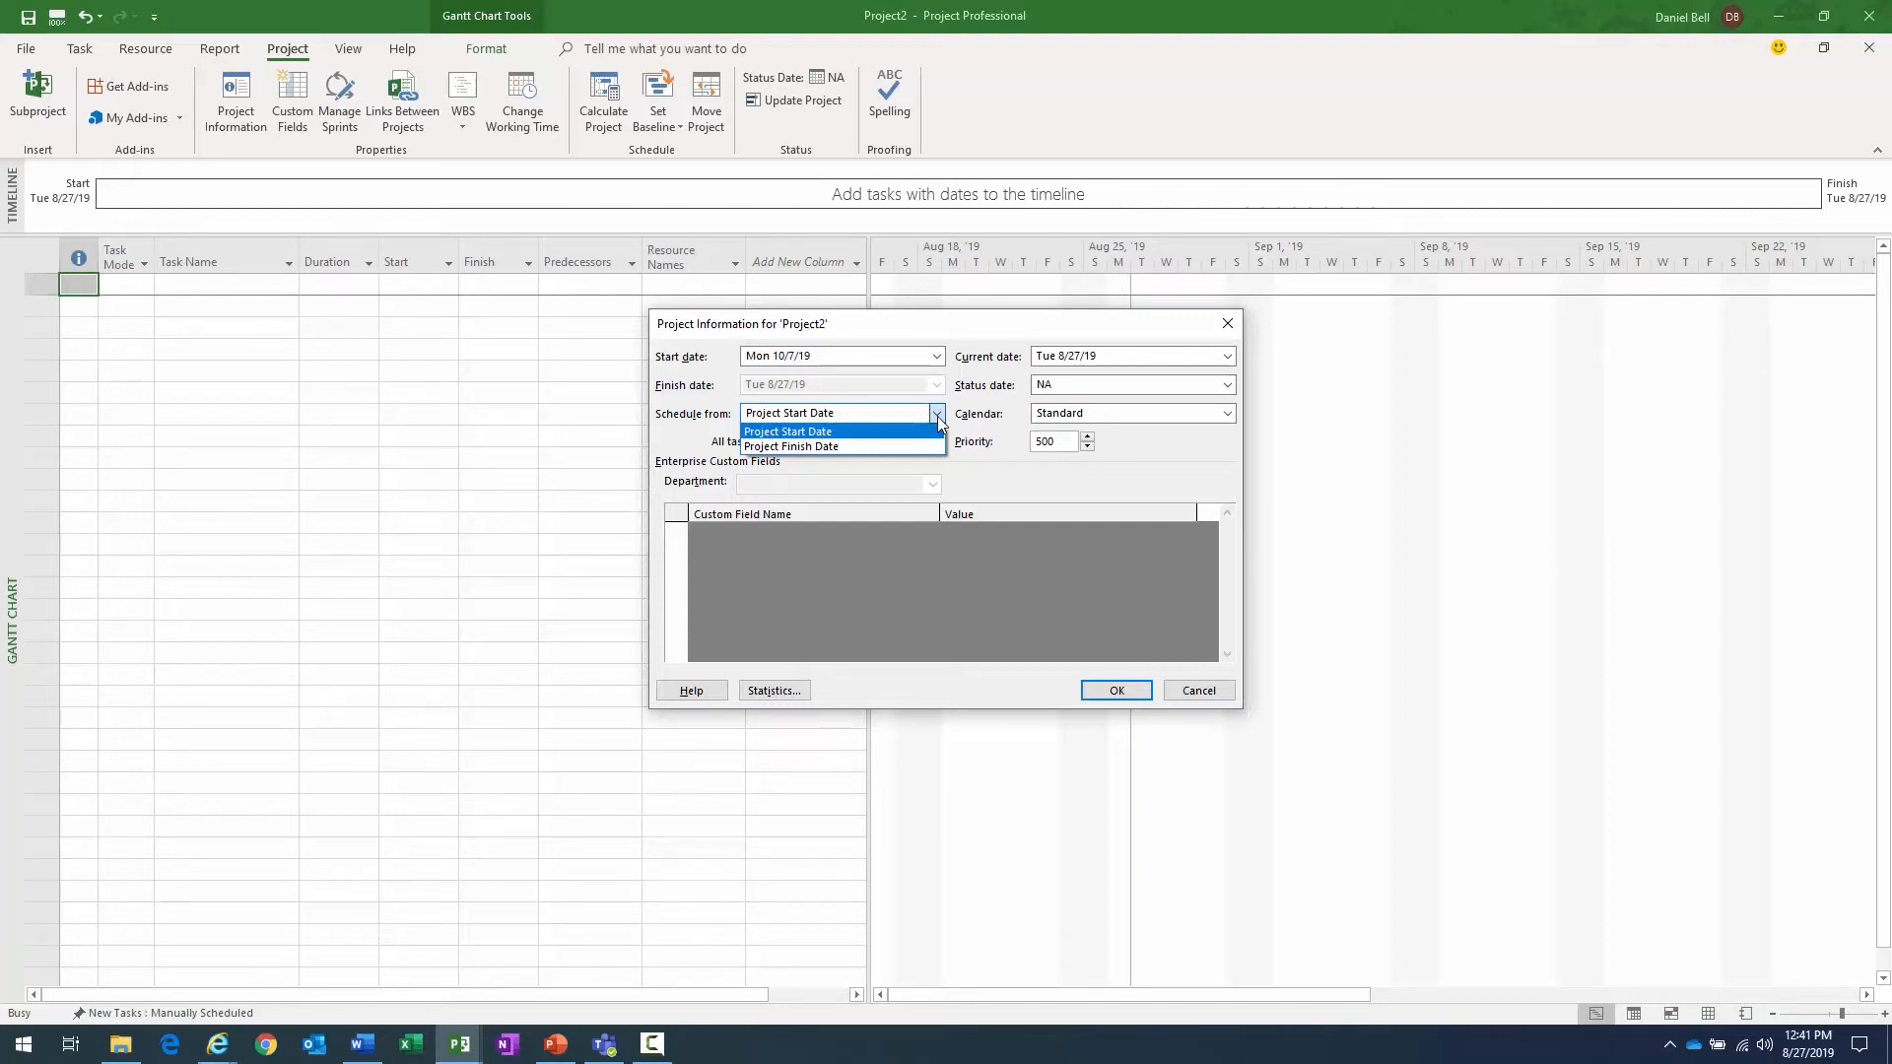
left_click(937, 416)
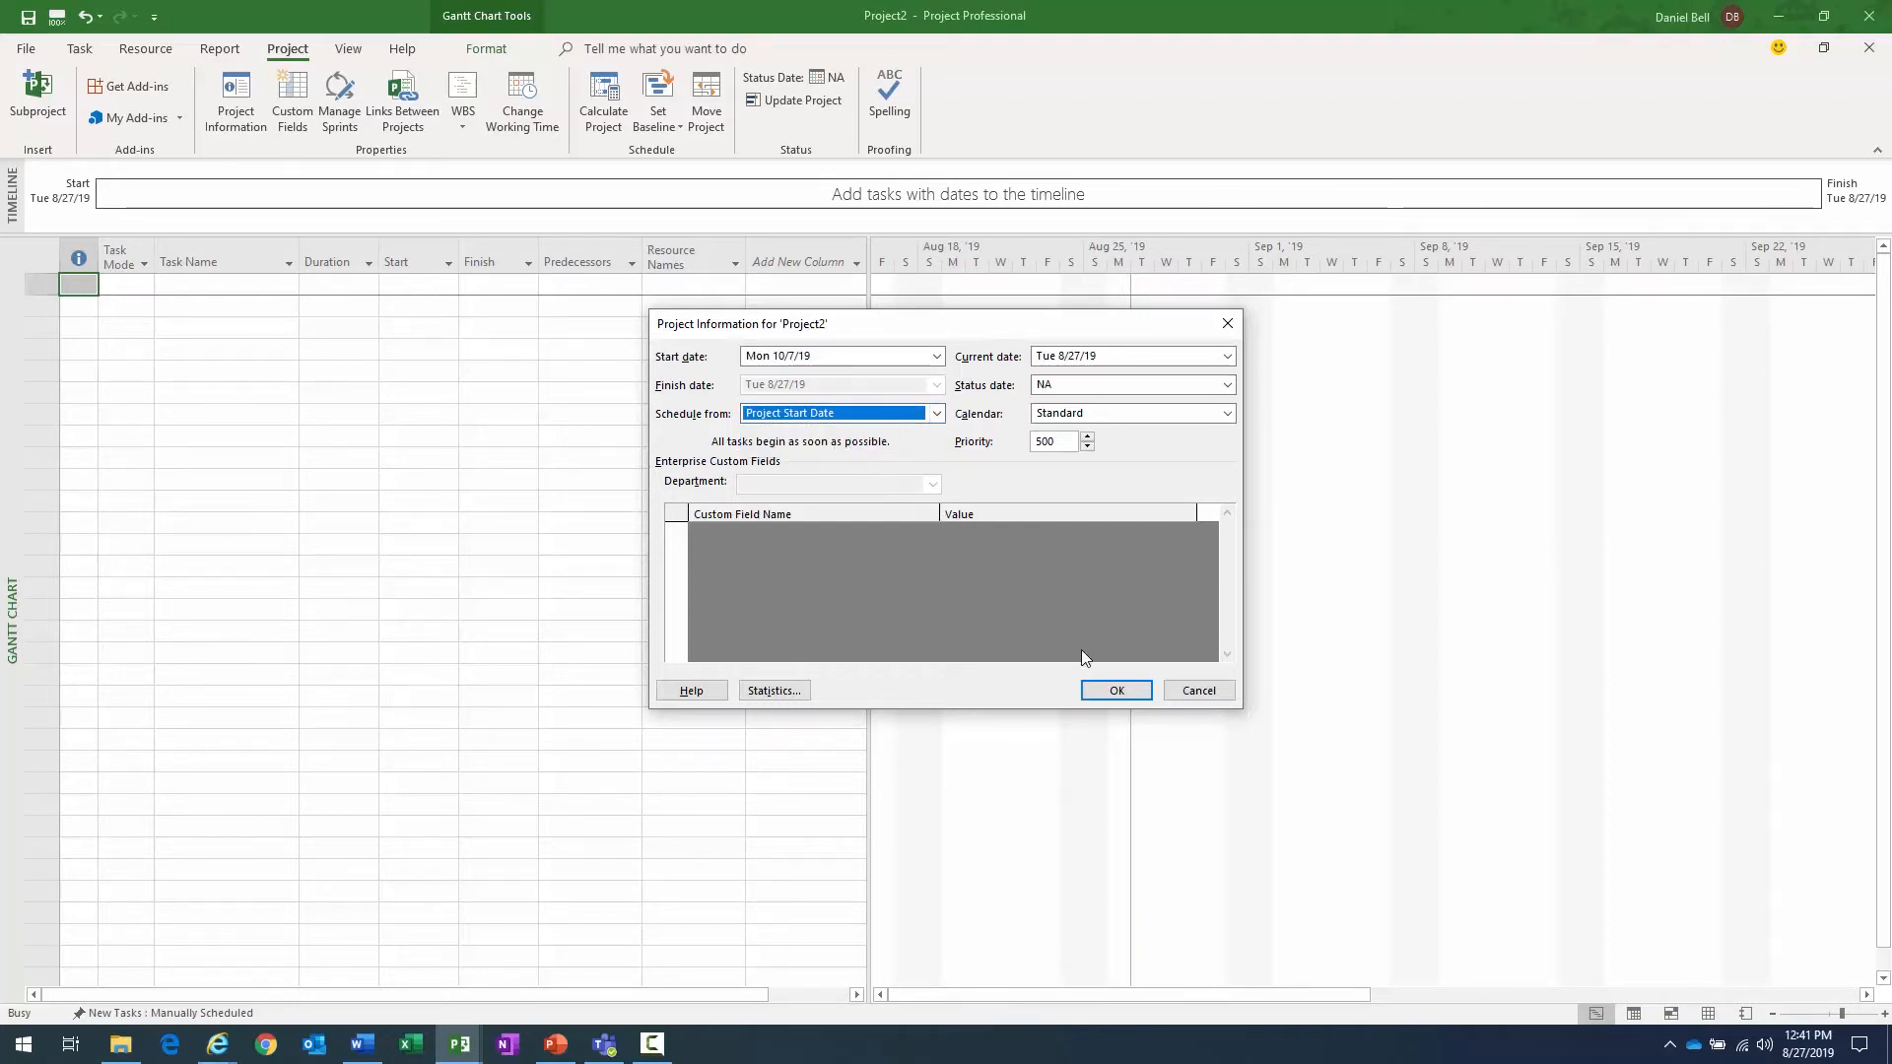
left_click(1112, 694)
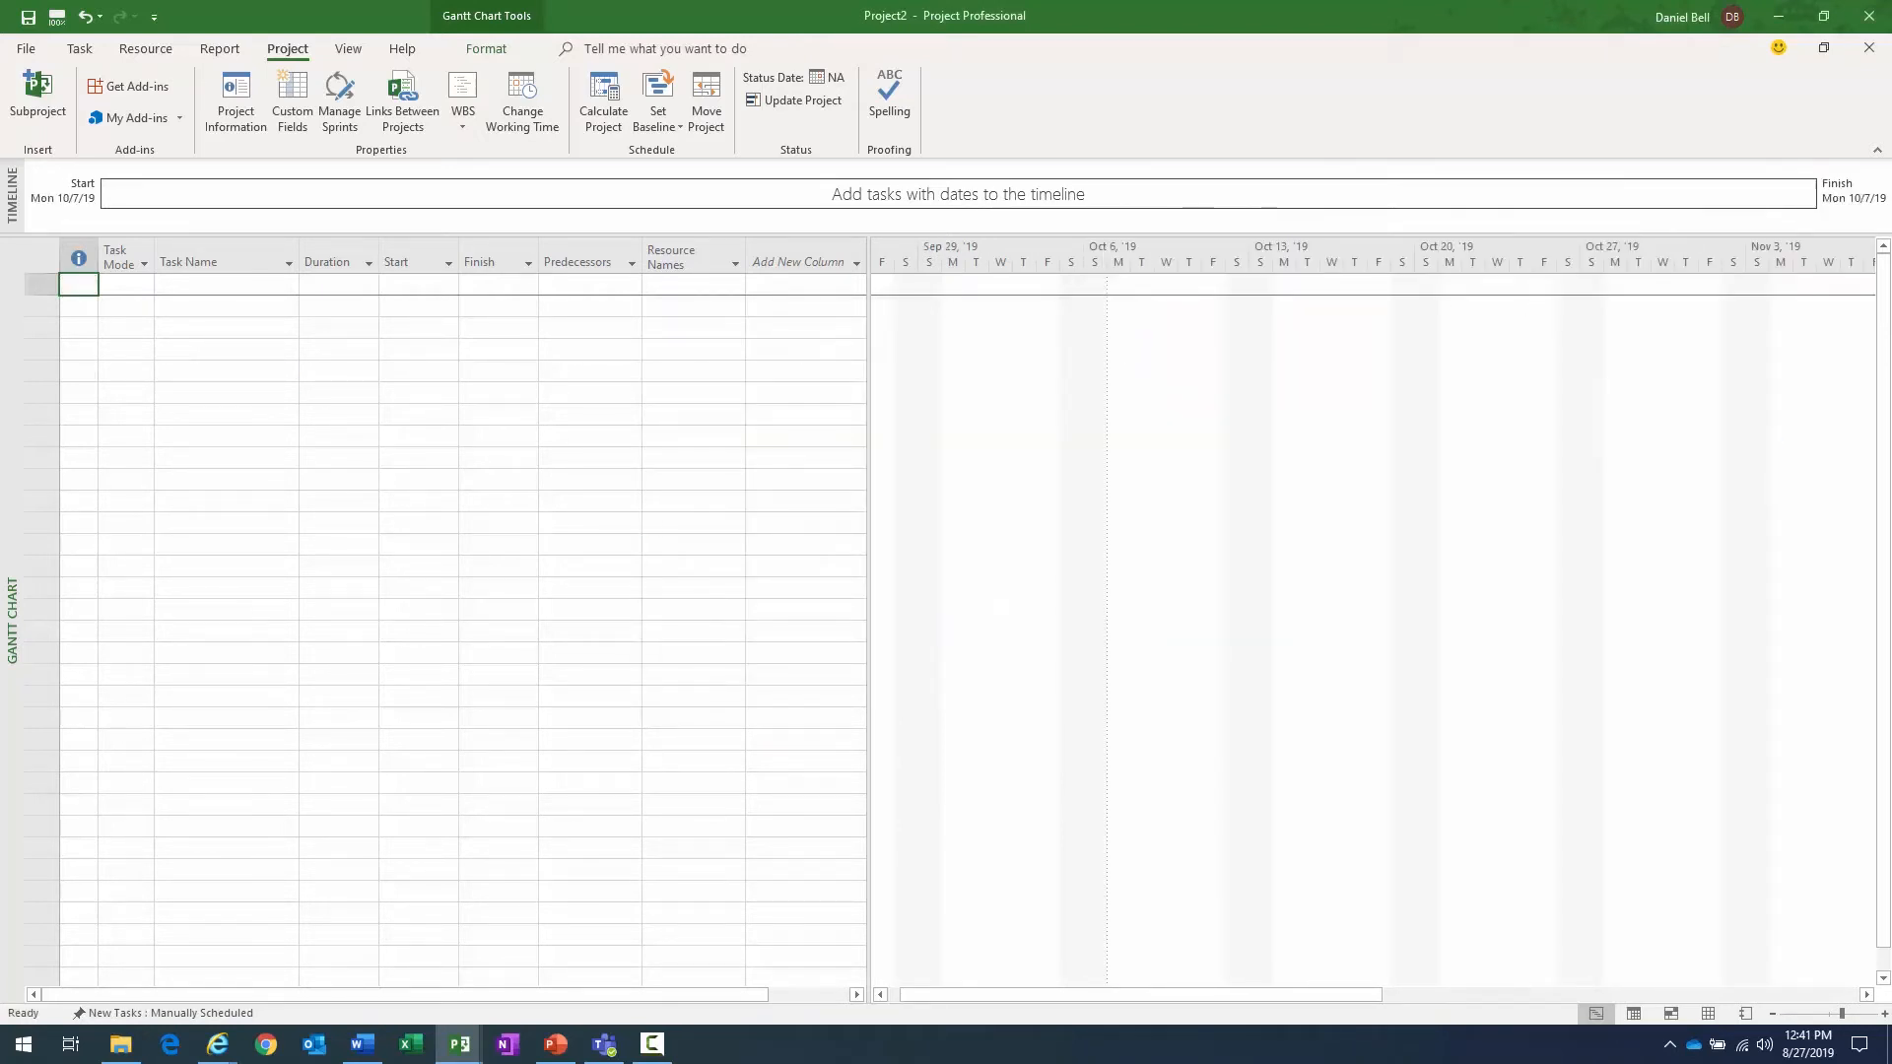
- Save the project as ClassProjectaugust27 in the Class Projects folder under Documents
key("alt+Tab")
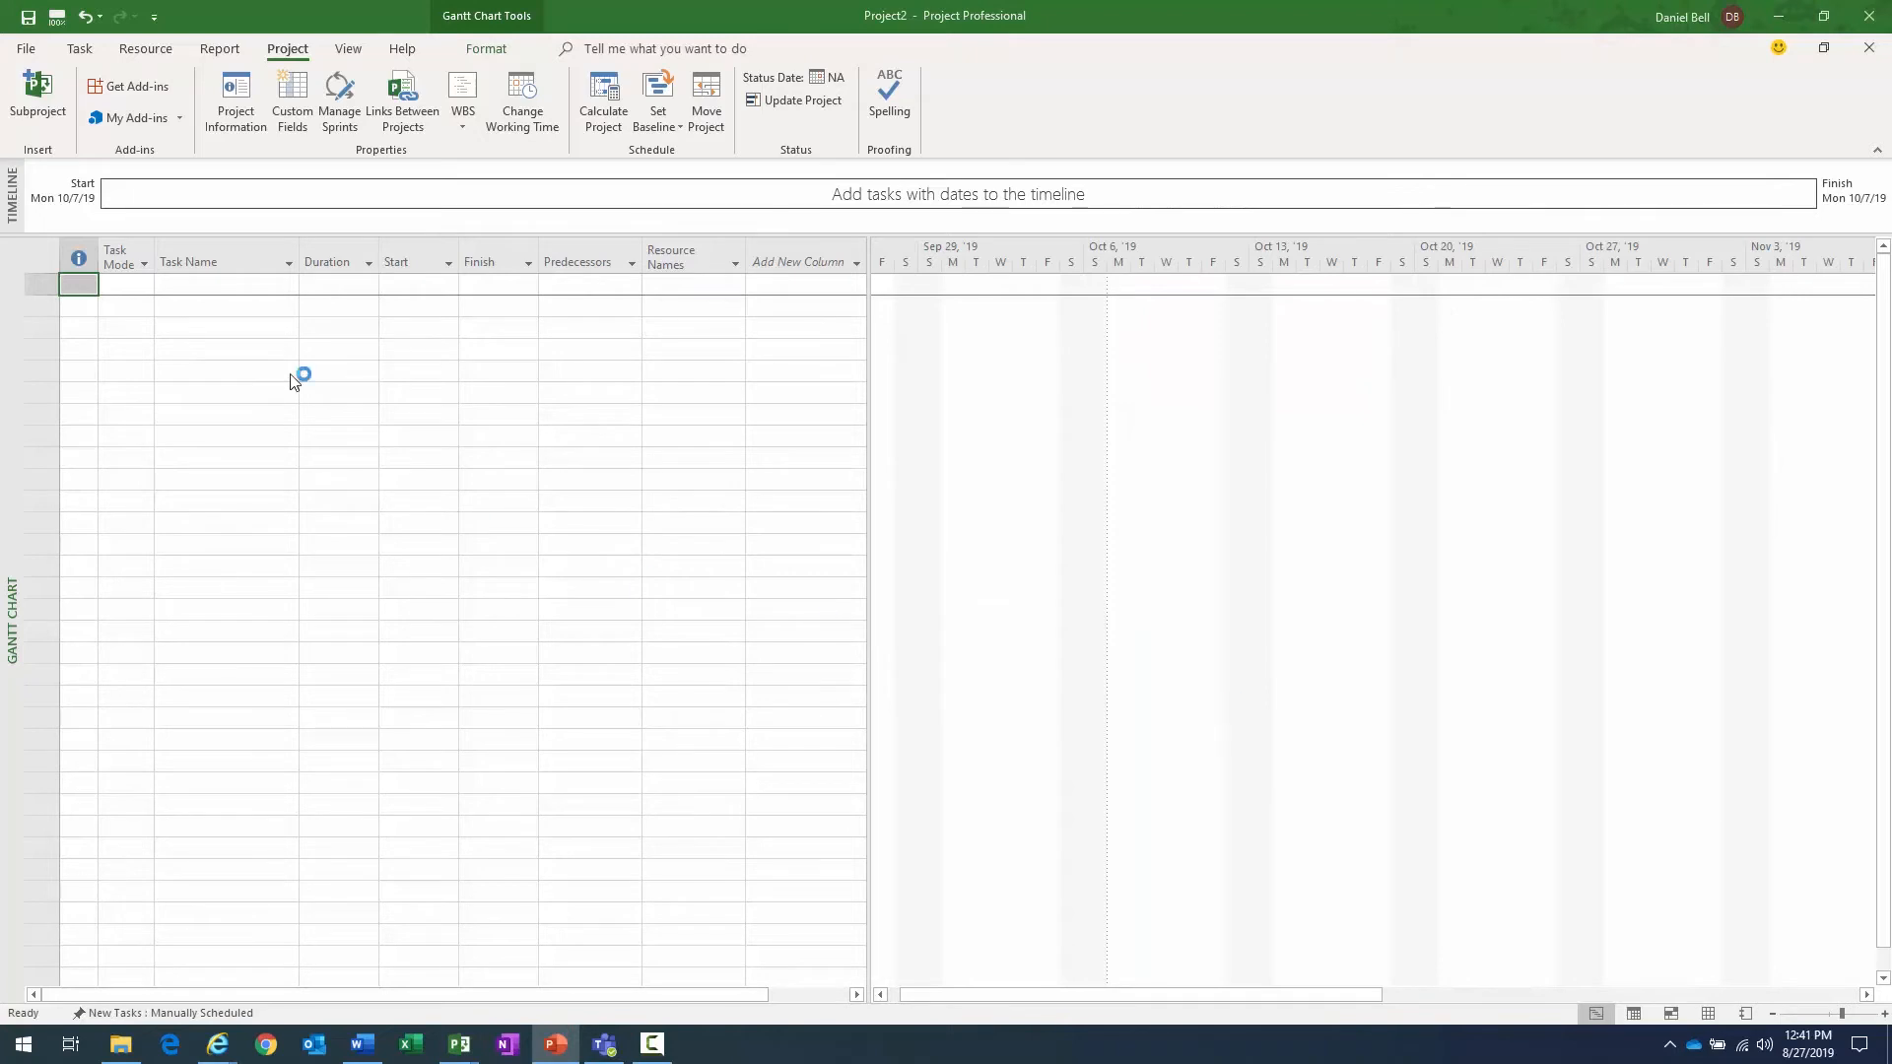
left_click(28, 47)
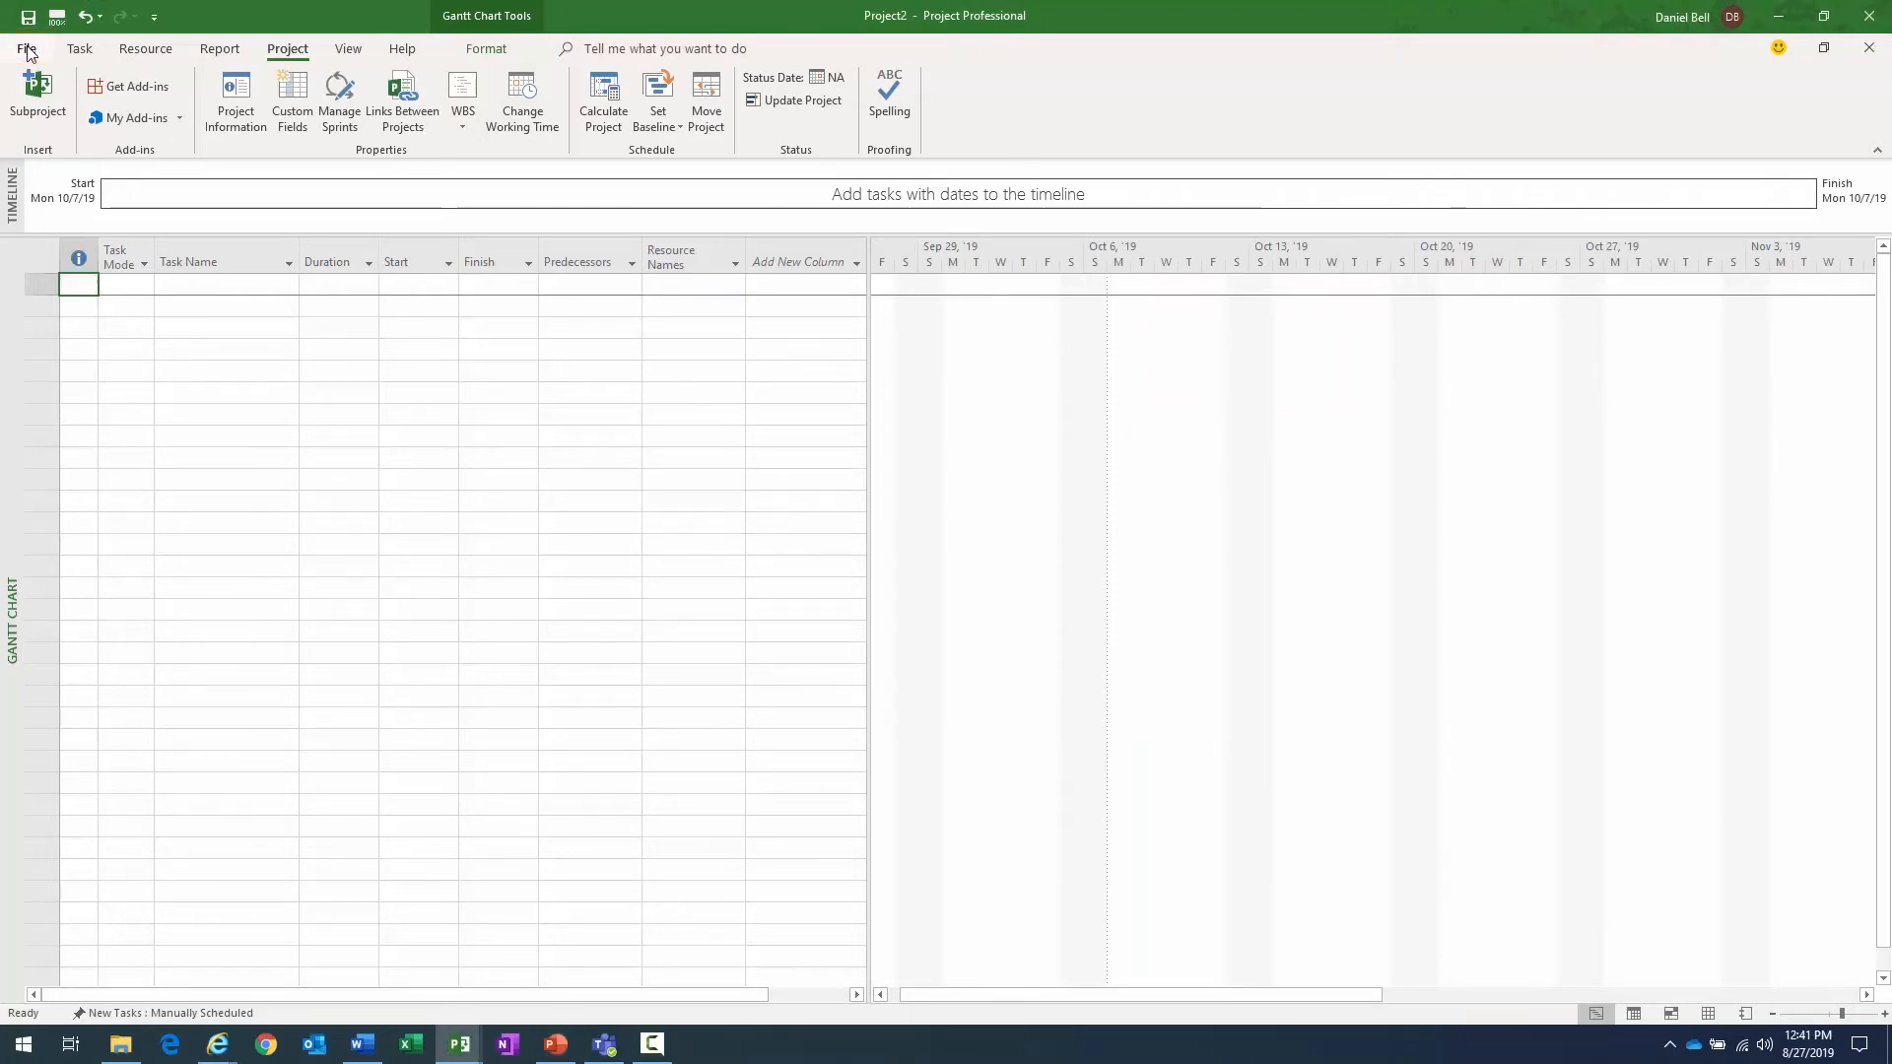
left_click(28, 49)
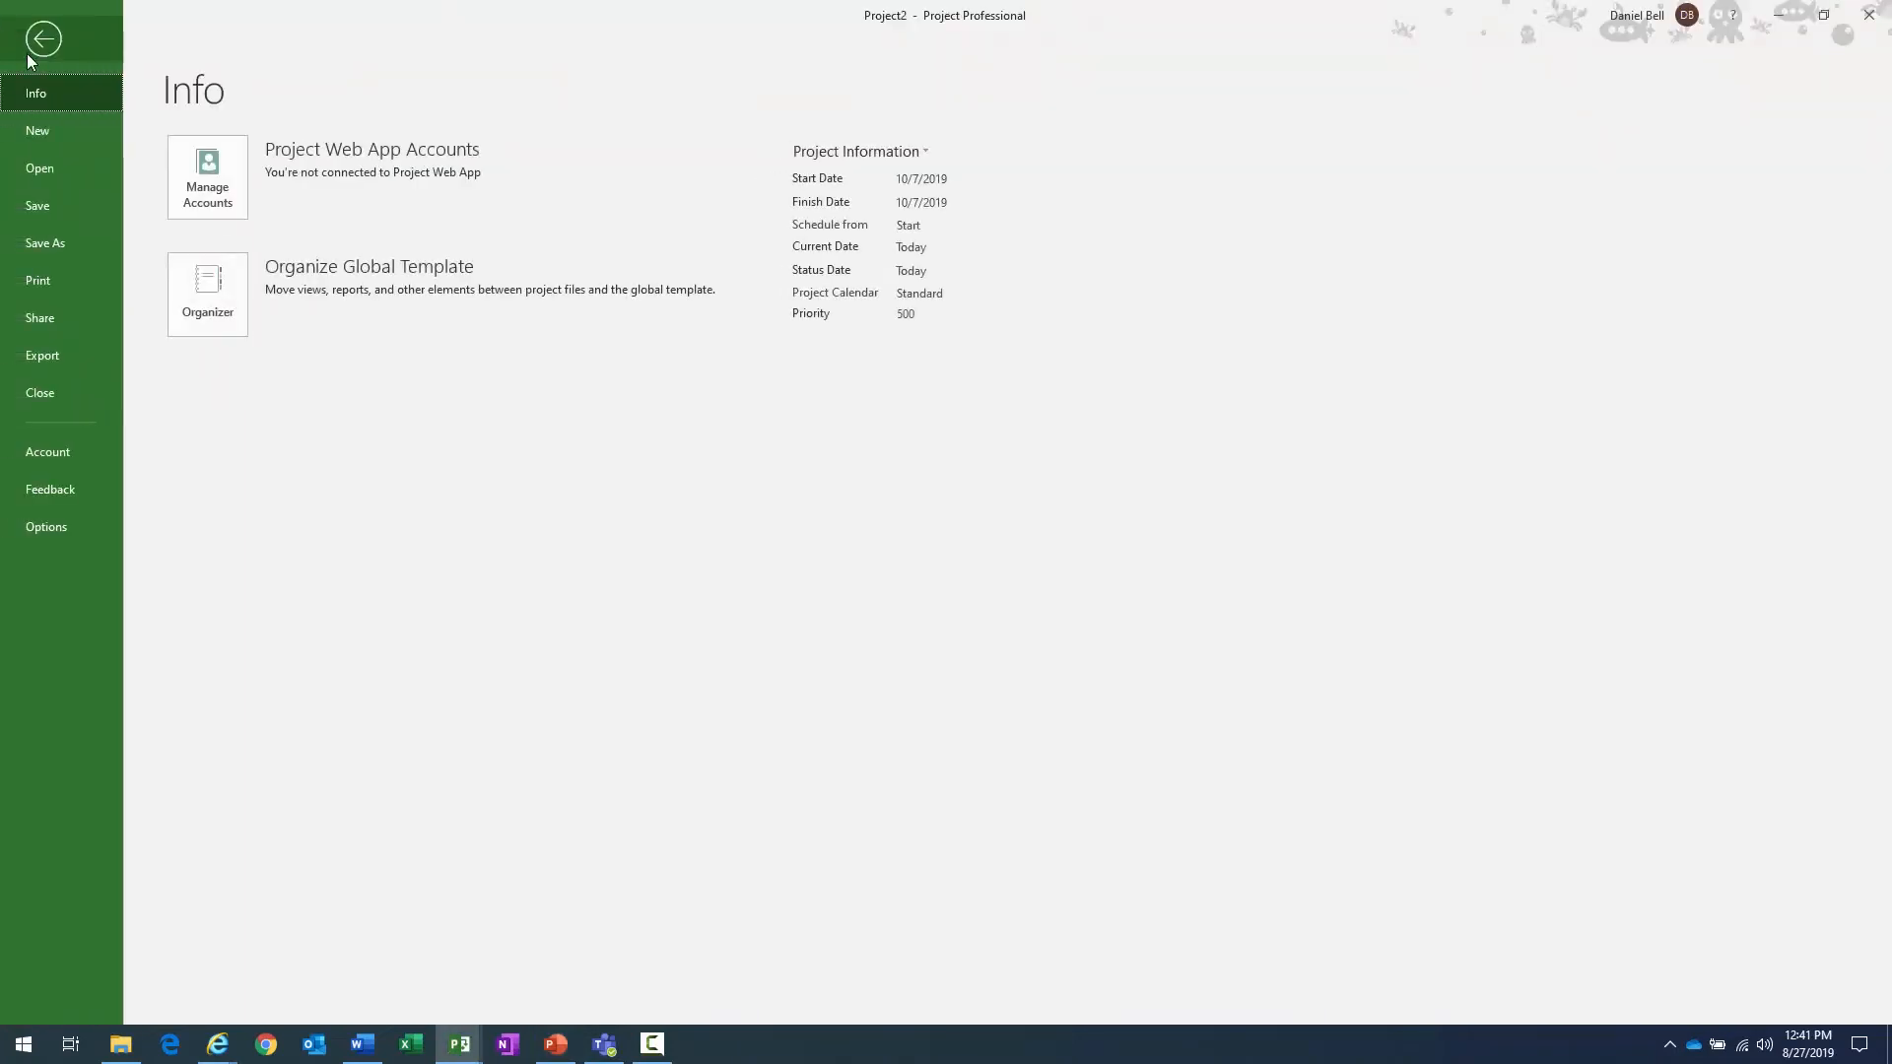
left_click(71, 240)
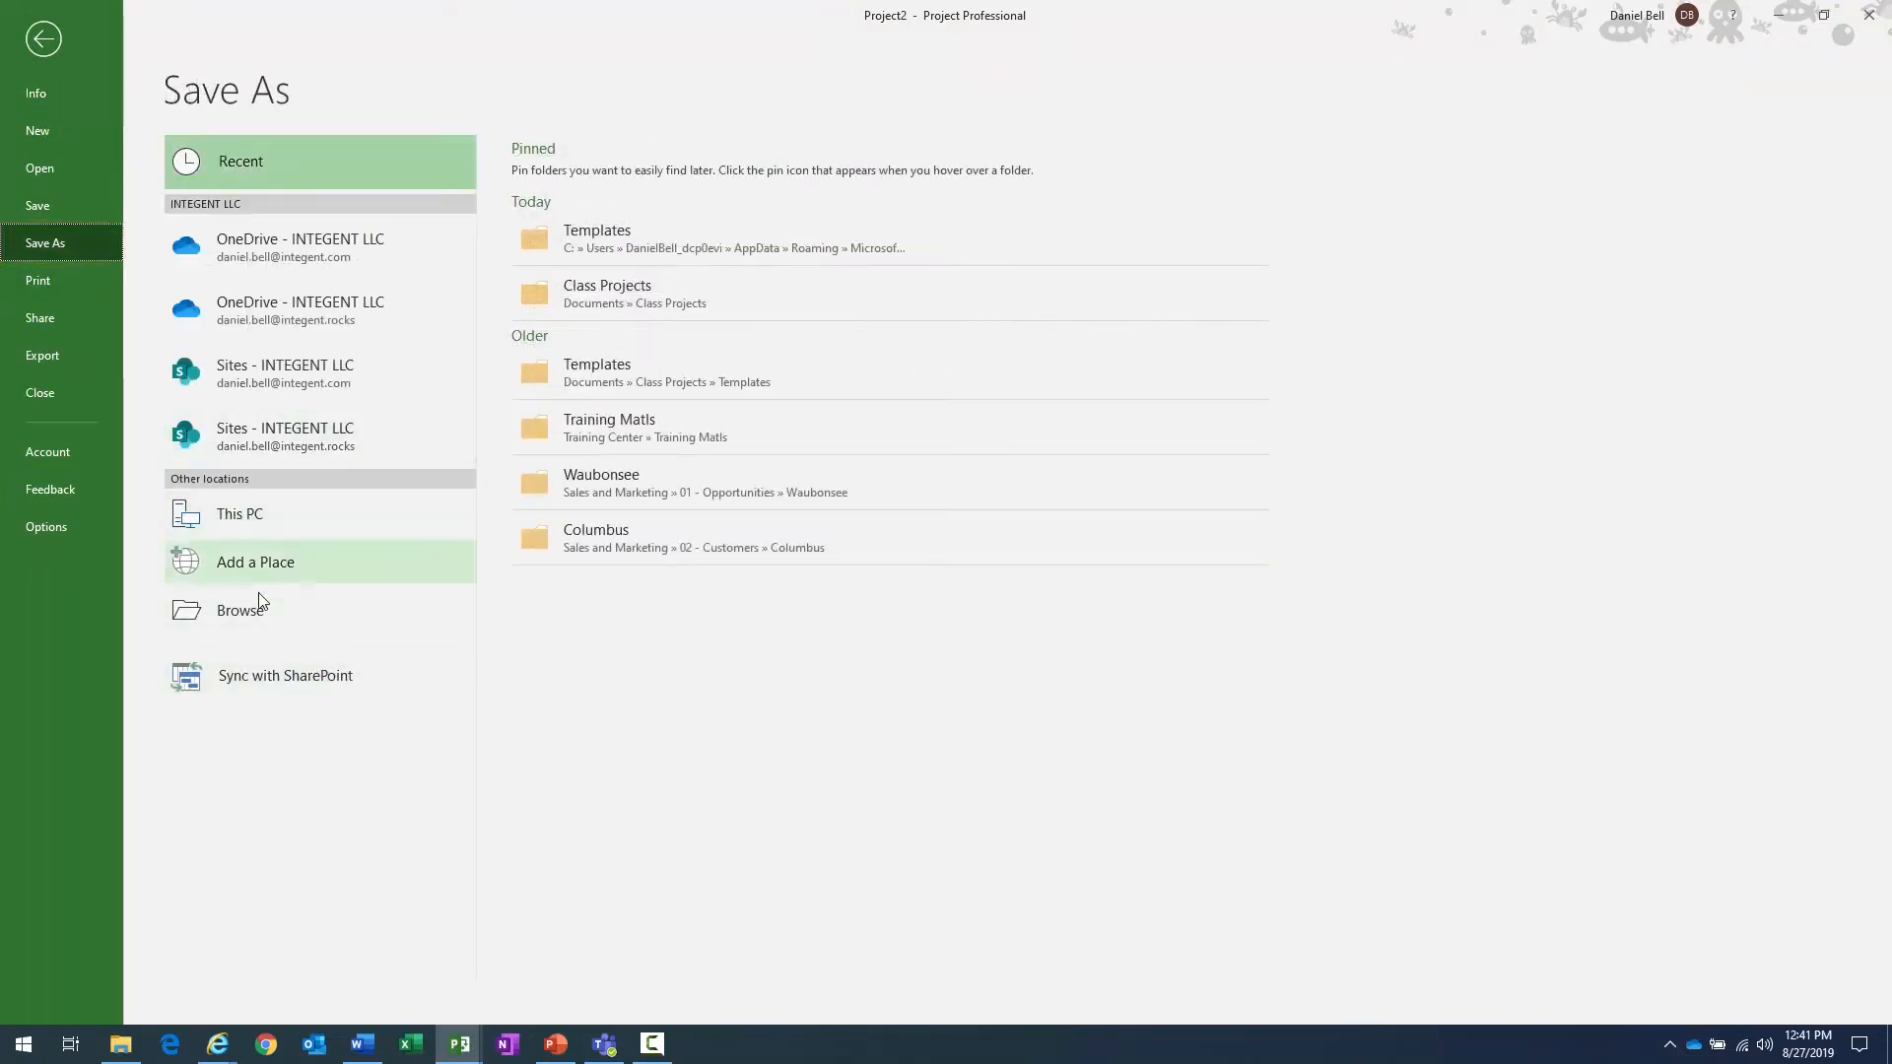
left_click(264, 619)
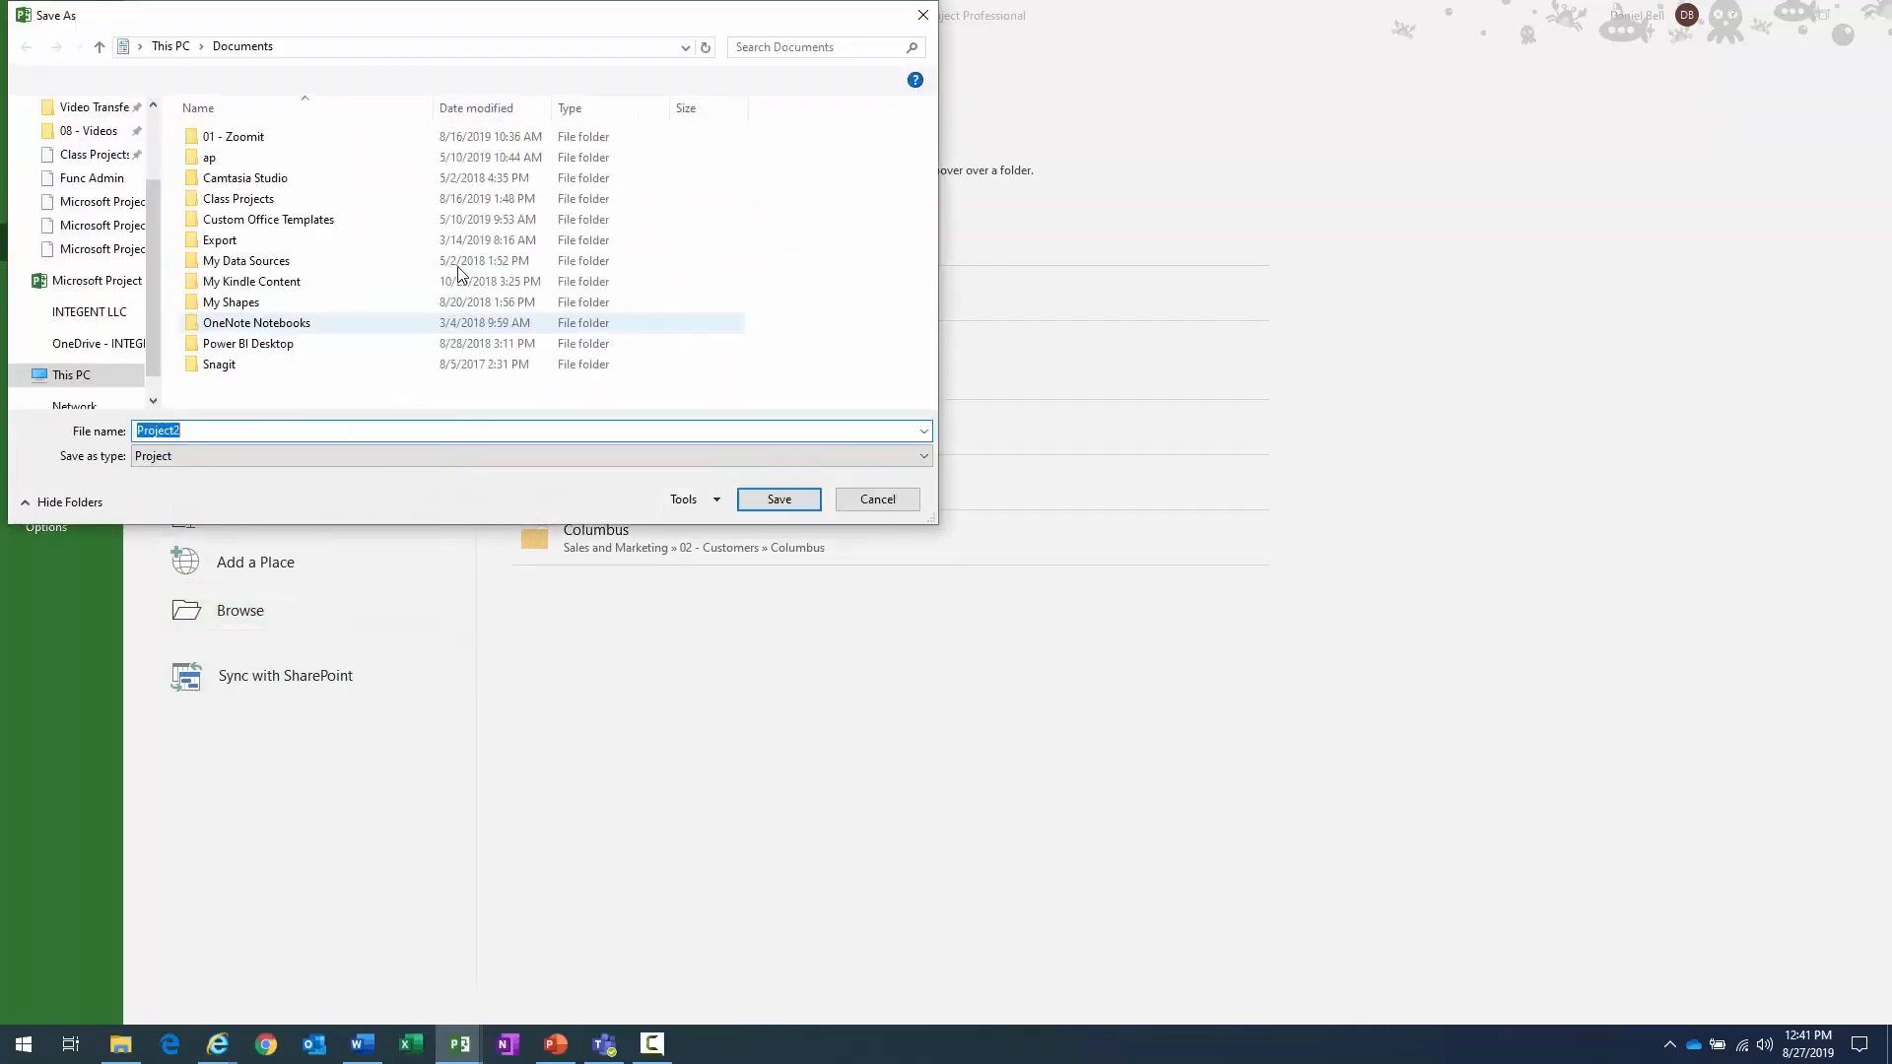
double_click(232, 202)
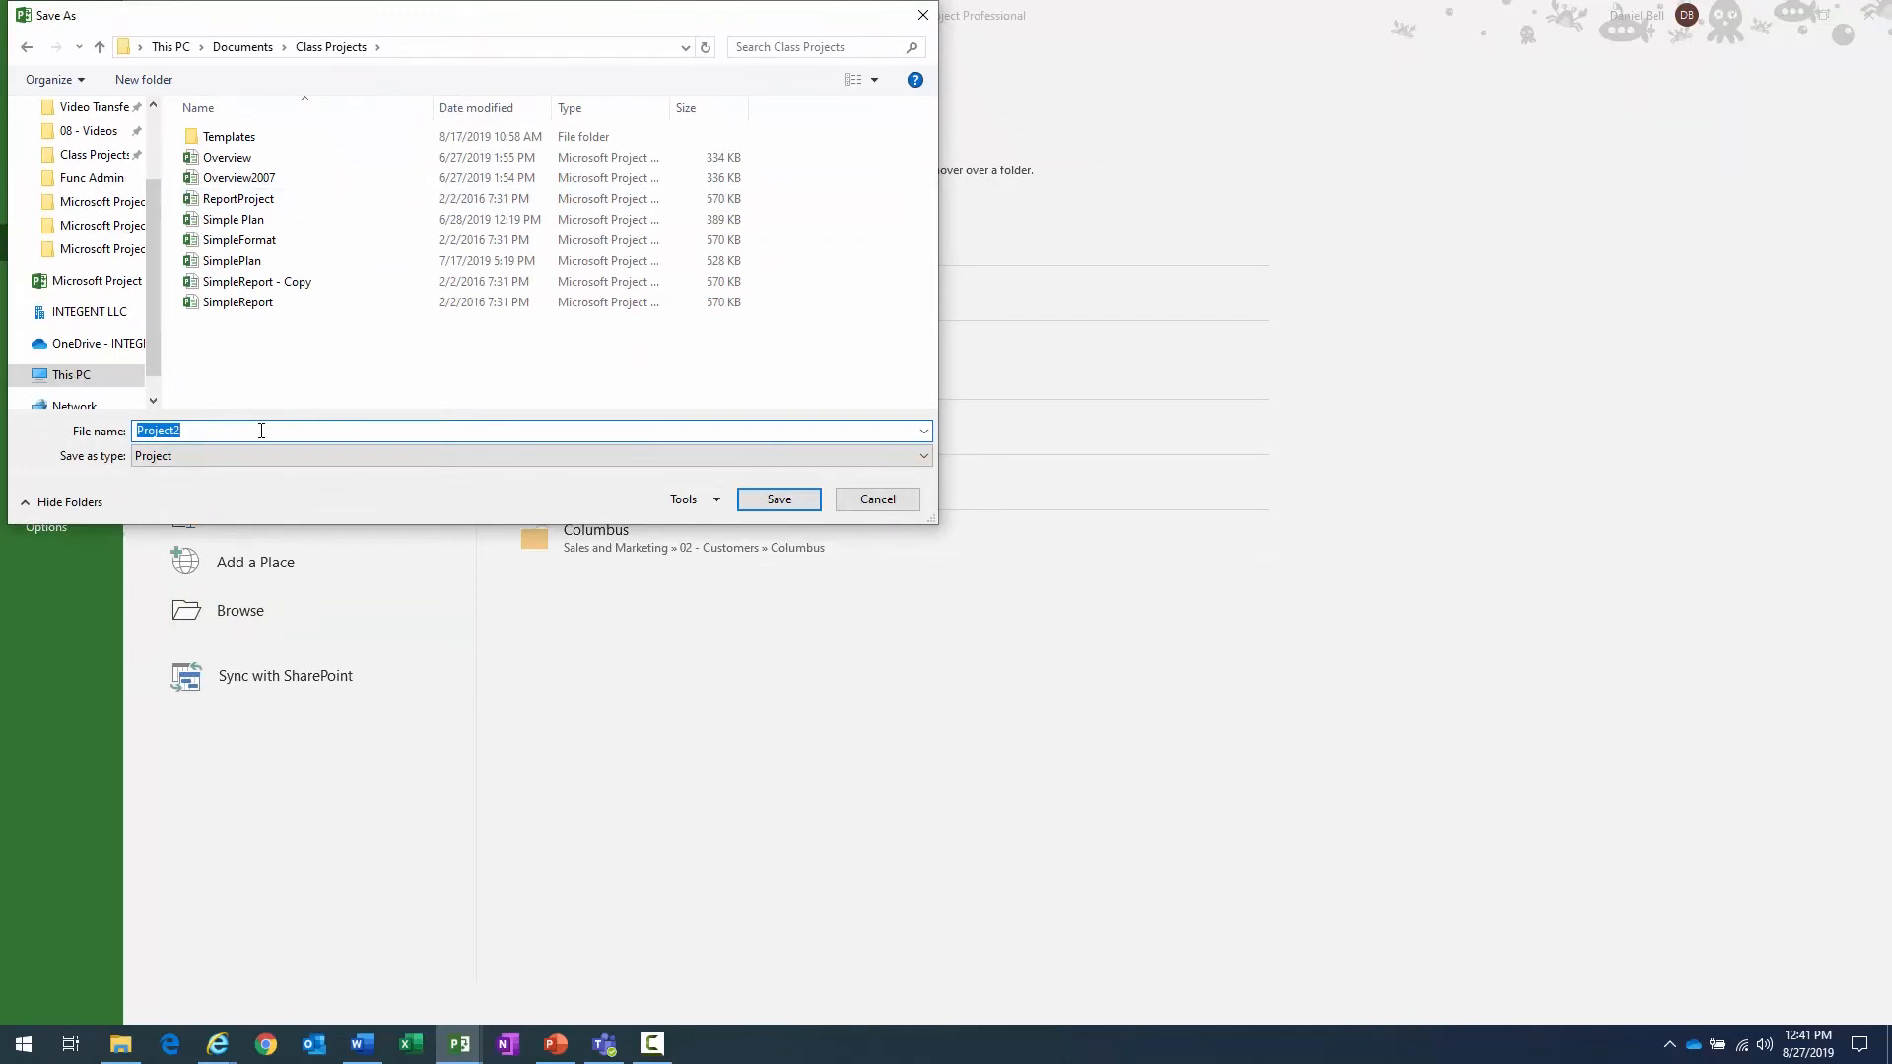
type("ClassProjectaugust27")
key("Return")
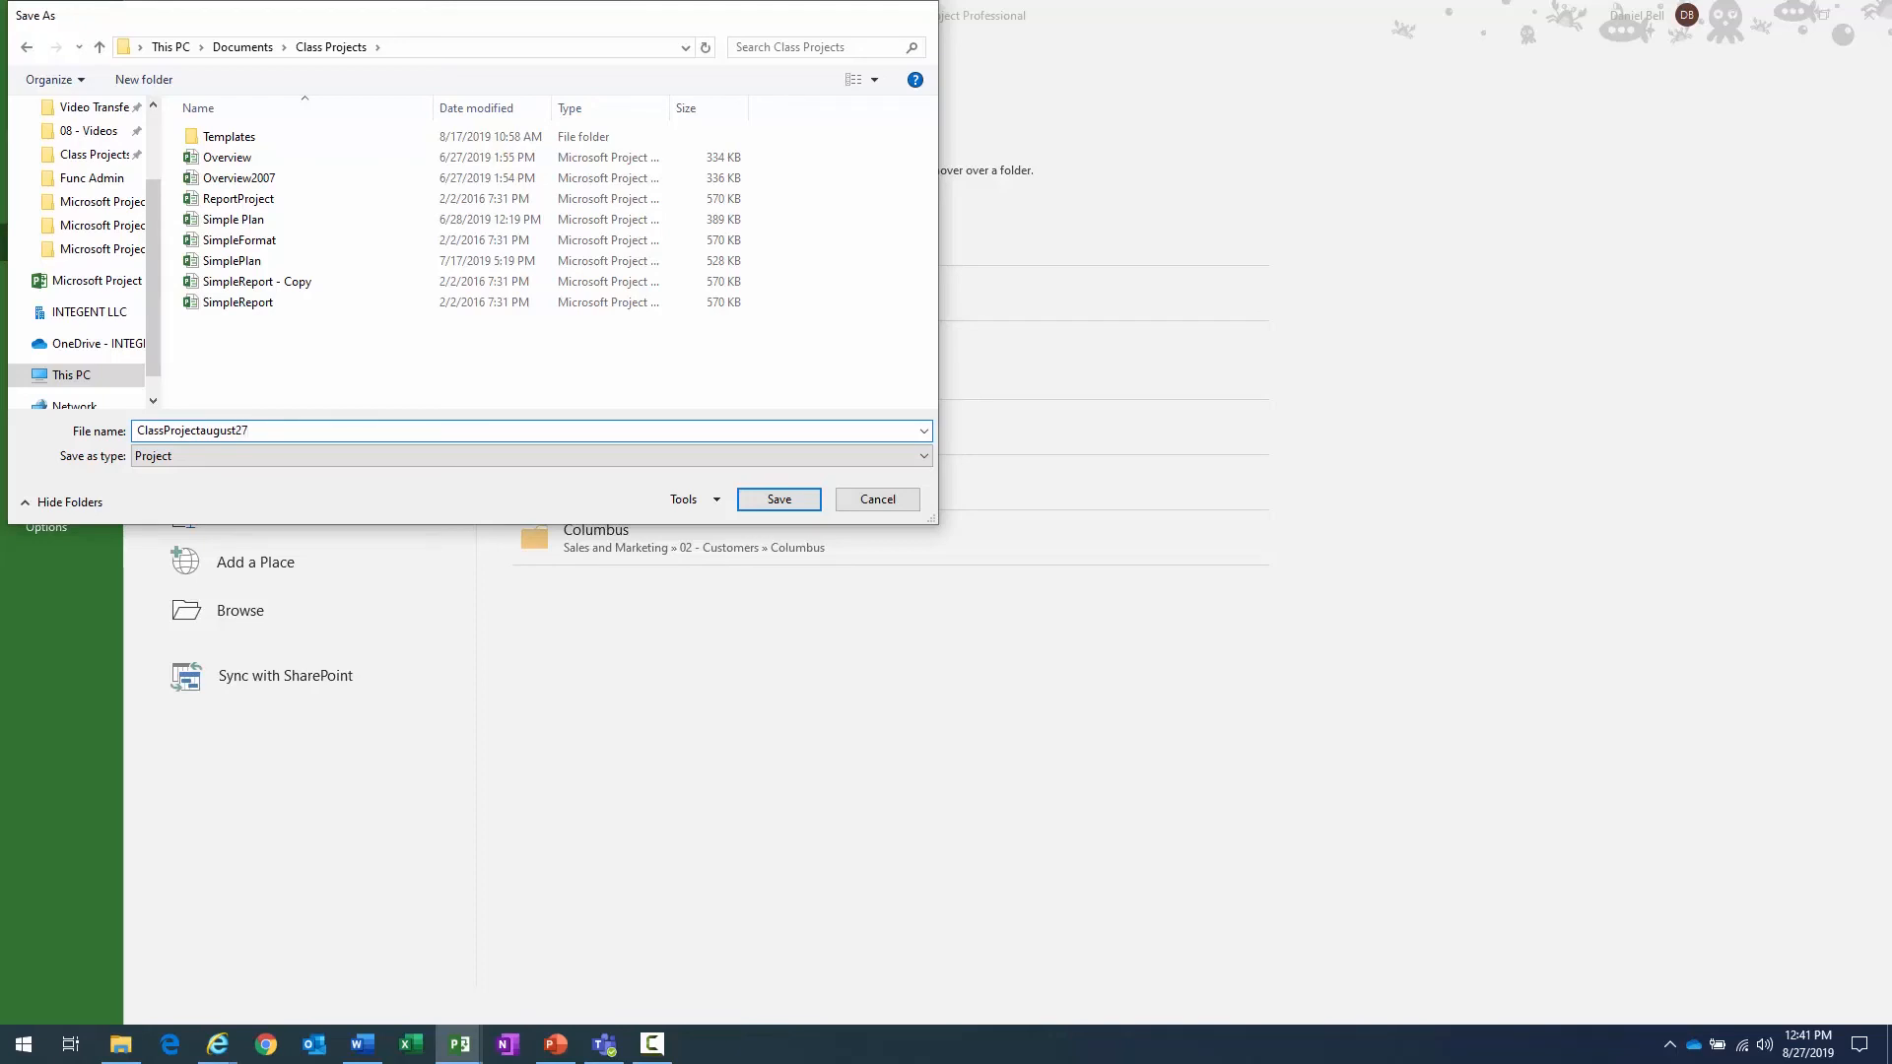